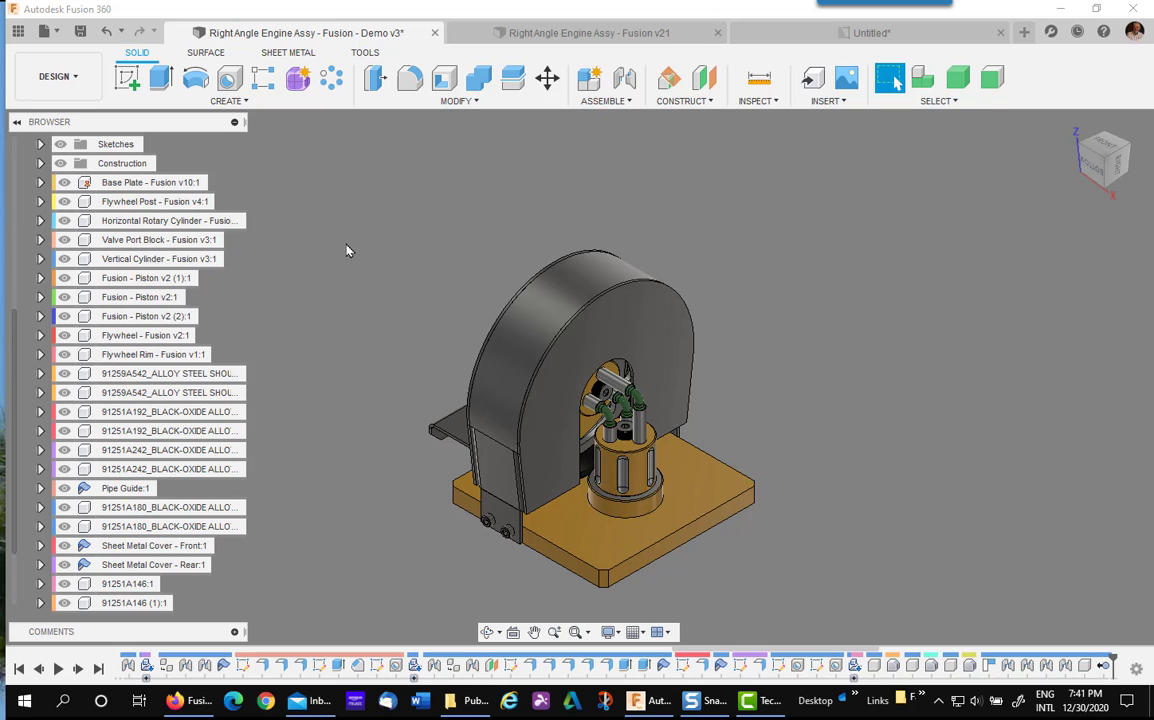
scroll(282, 244, down, 2)
scroll(116, 257, up, 5)
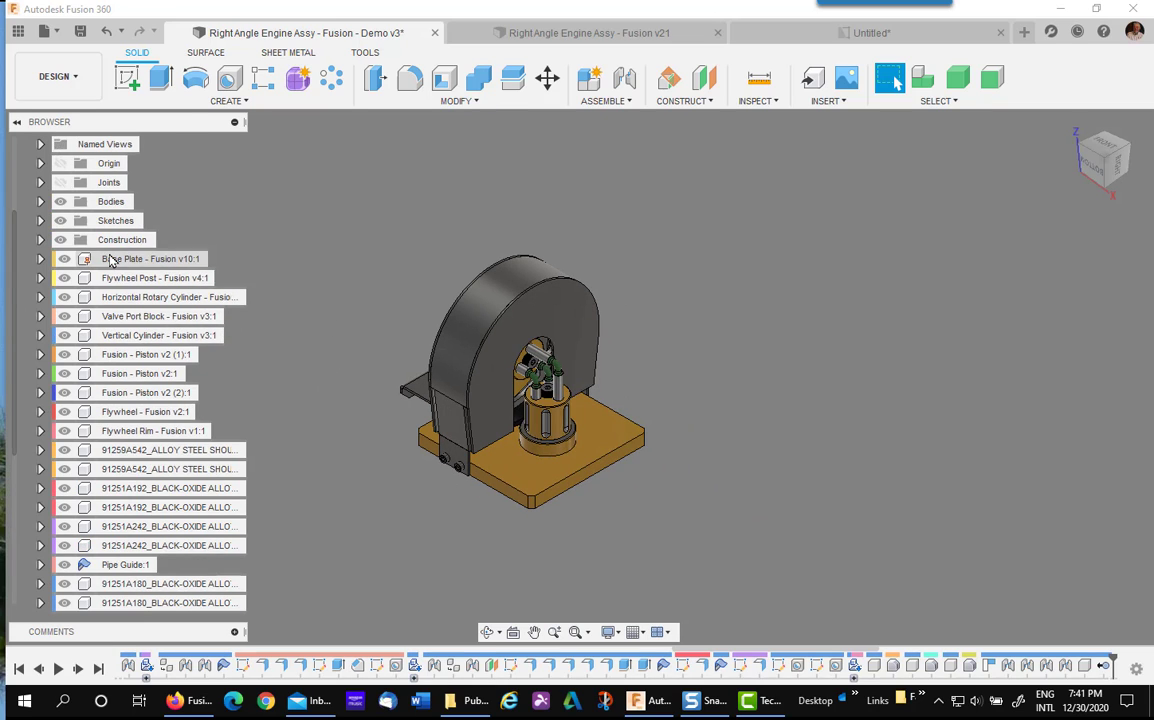
scroll(185, 266, down, 1)
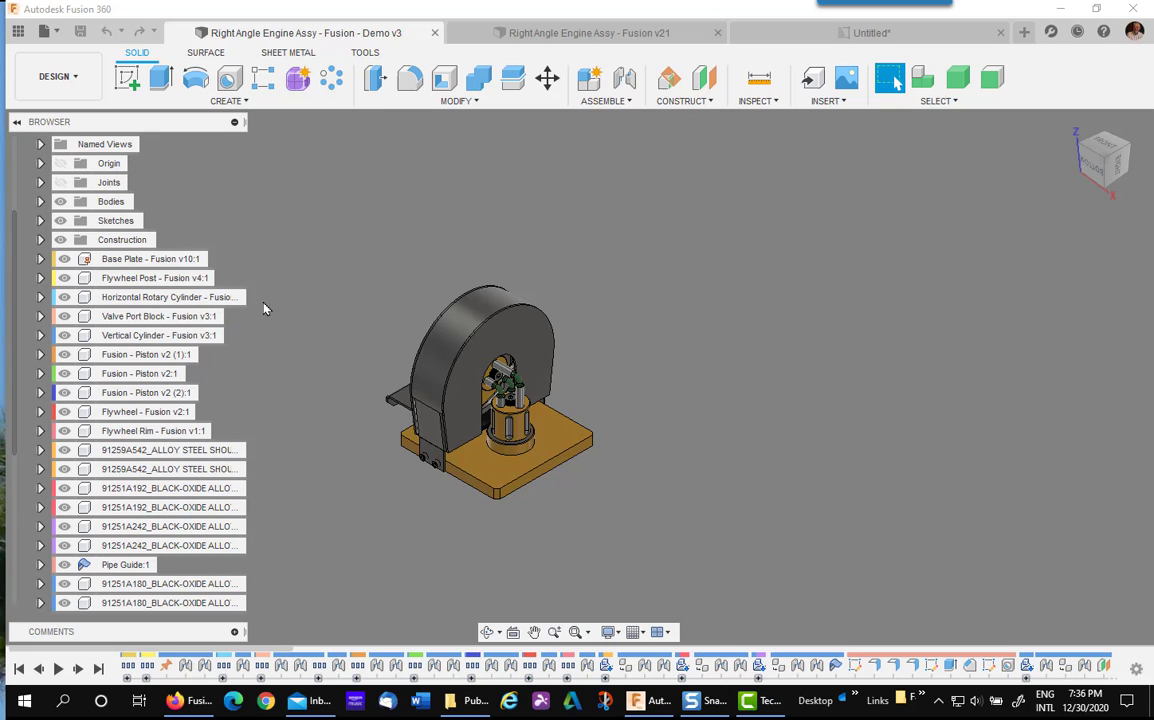
- Create a new internal standard component named Fasteners under the top-level assembly and activate it
click(231, 102)
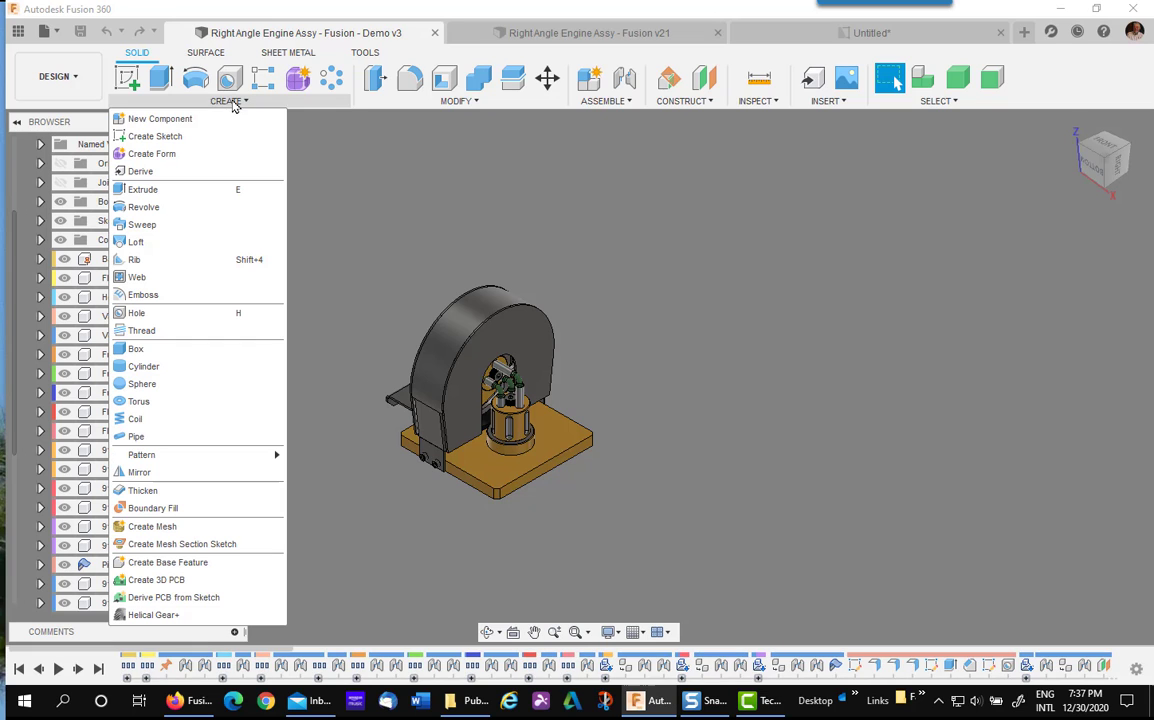
key(Escape)
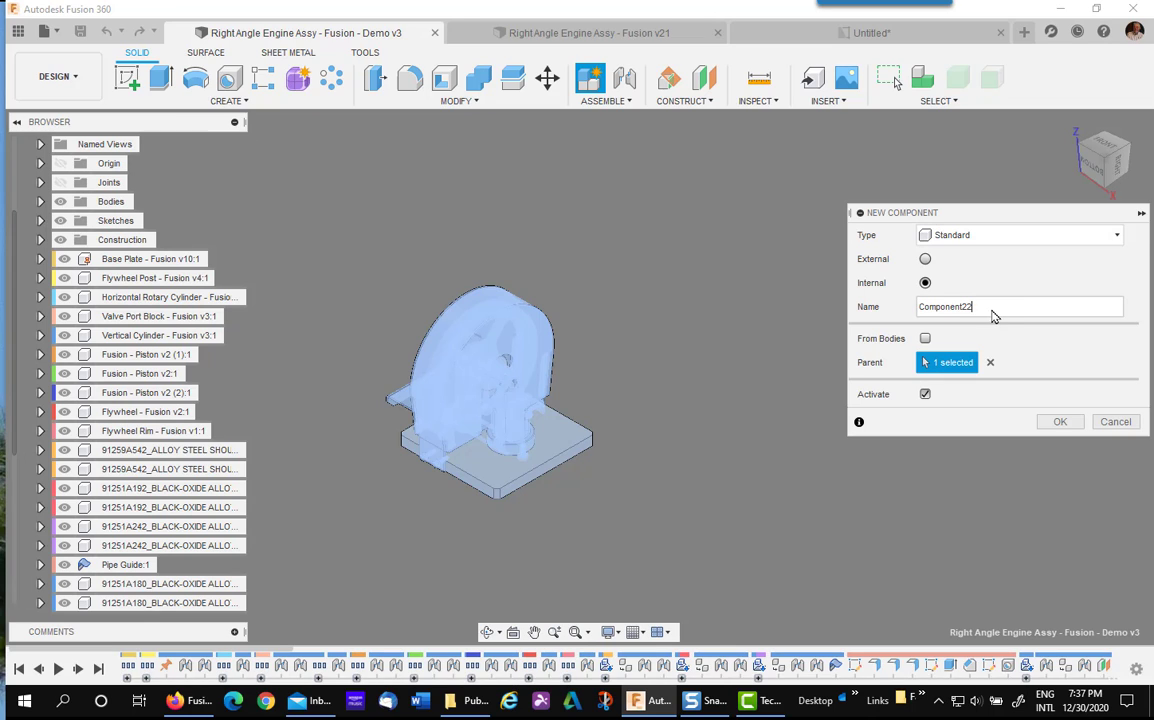
drag(1000, 307, 871, 307)
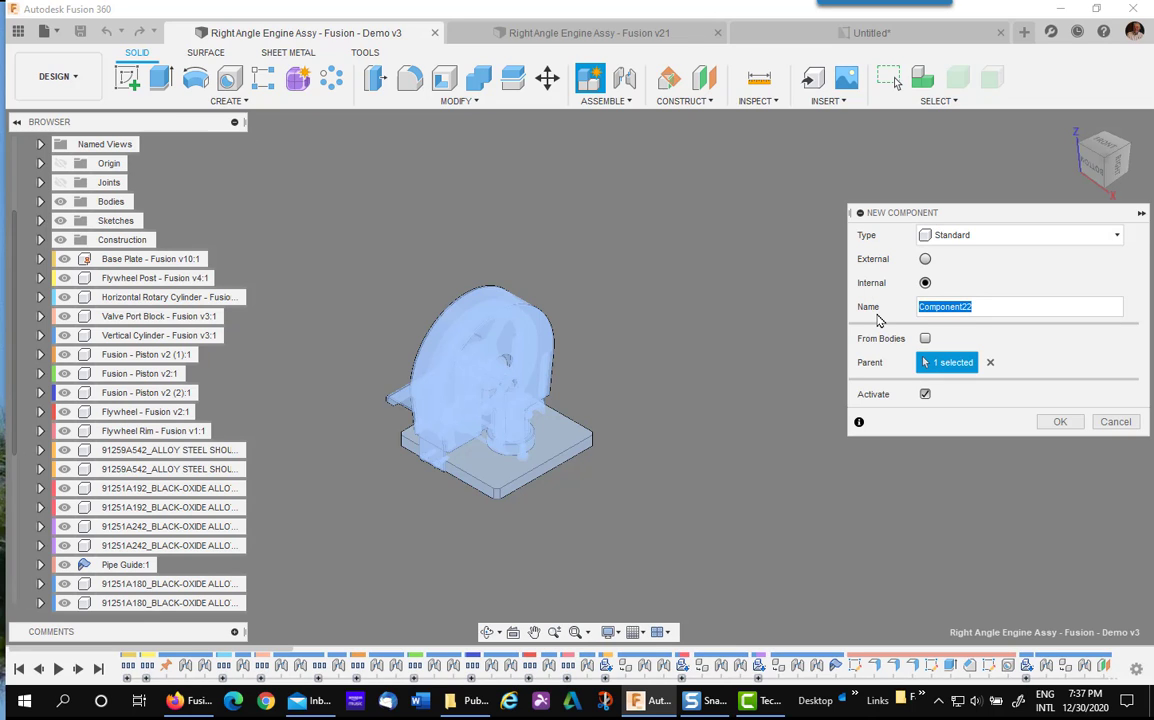
text(Fasteners)
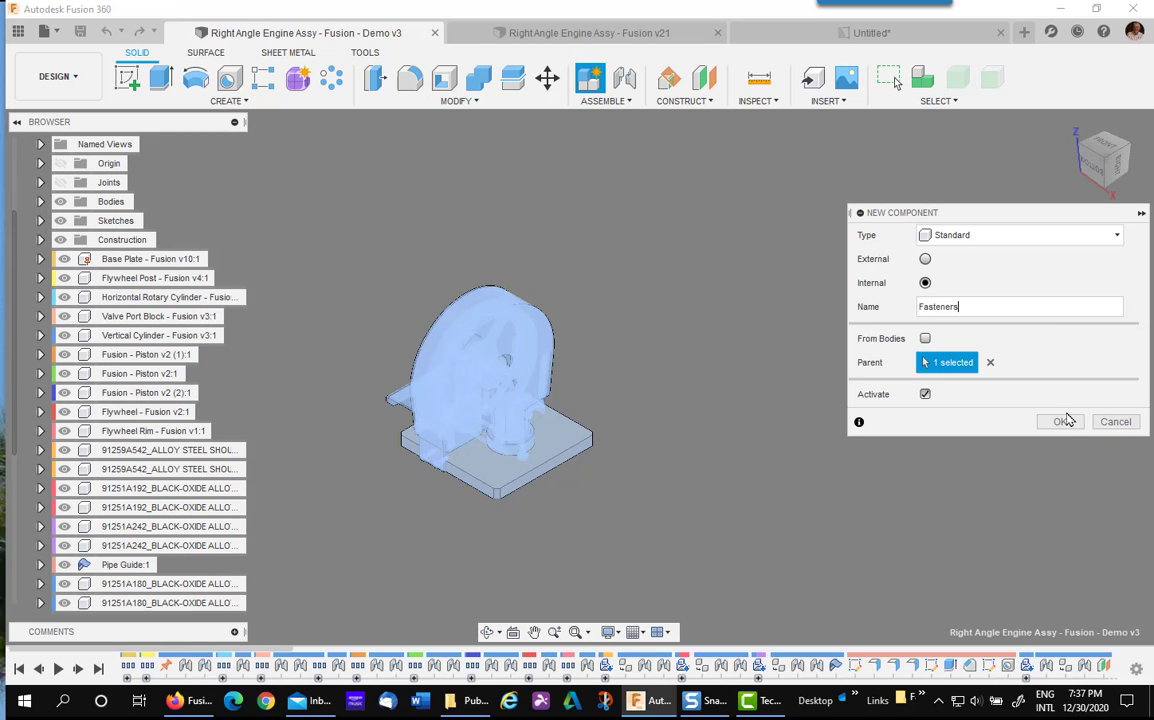
click(1060, 421)
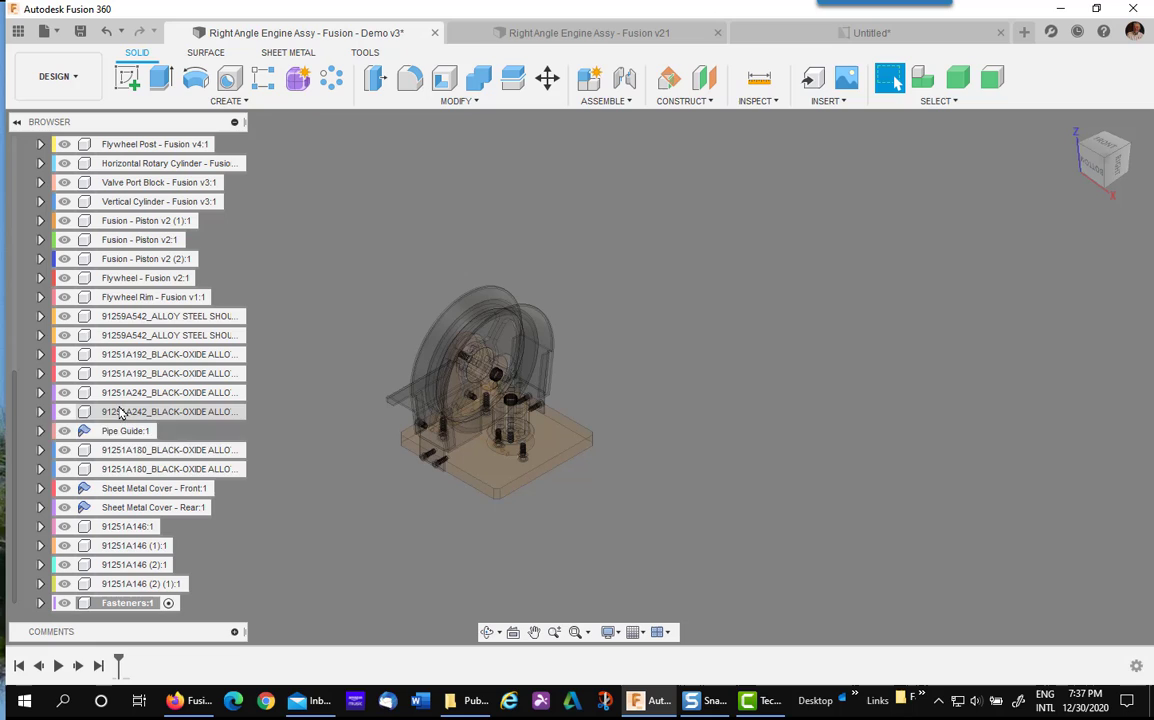
- Move all the 91259A542, 91251A192, 91251A242, 91251A180 and 91251A146 screw components into the Fasteners component
click(102, 606)
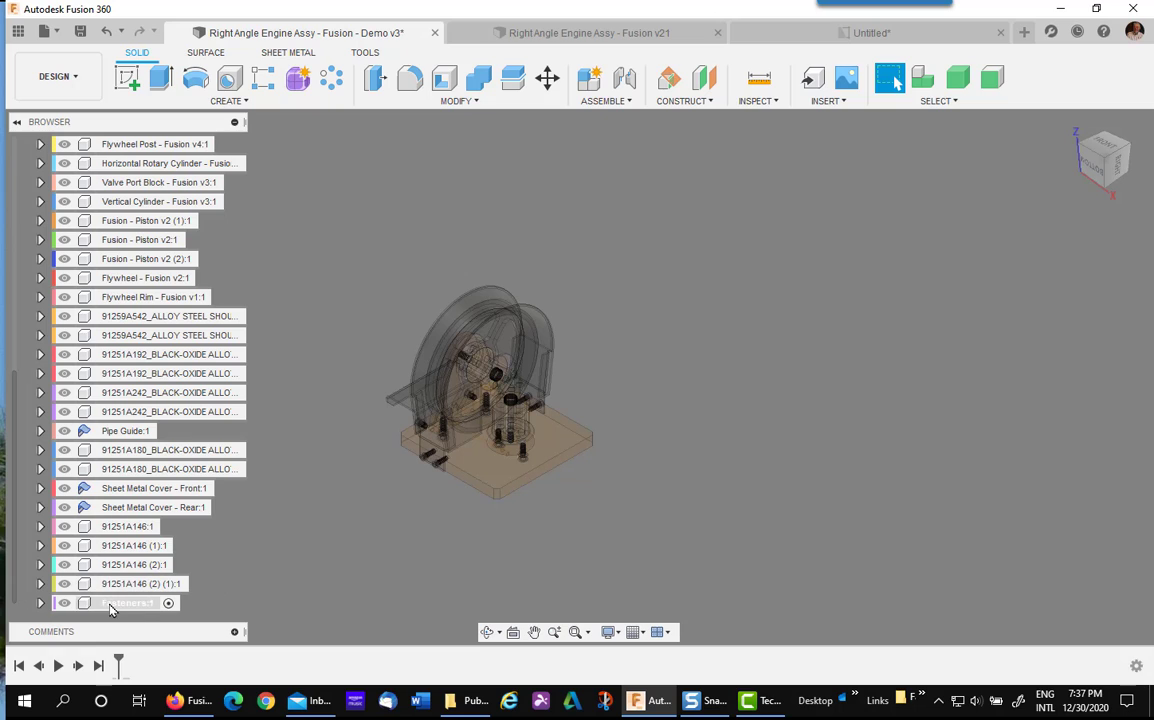
key(Delete)
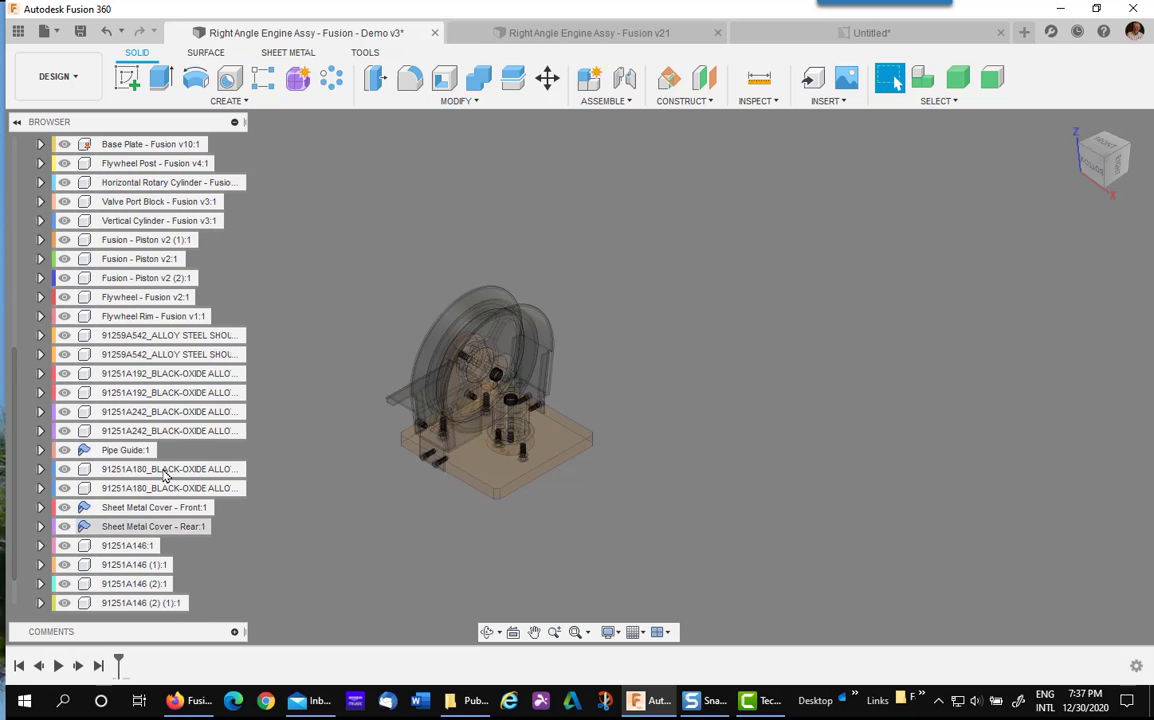
click(153, 337)
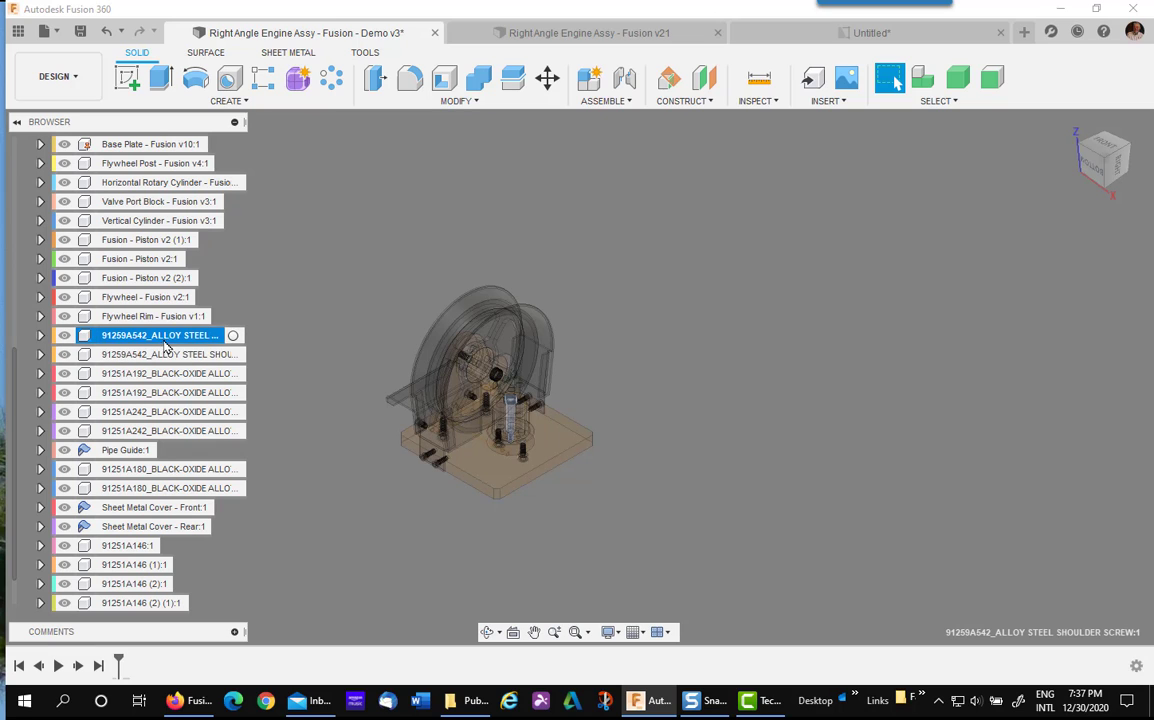
shift+click(137, 431)
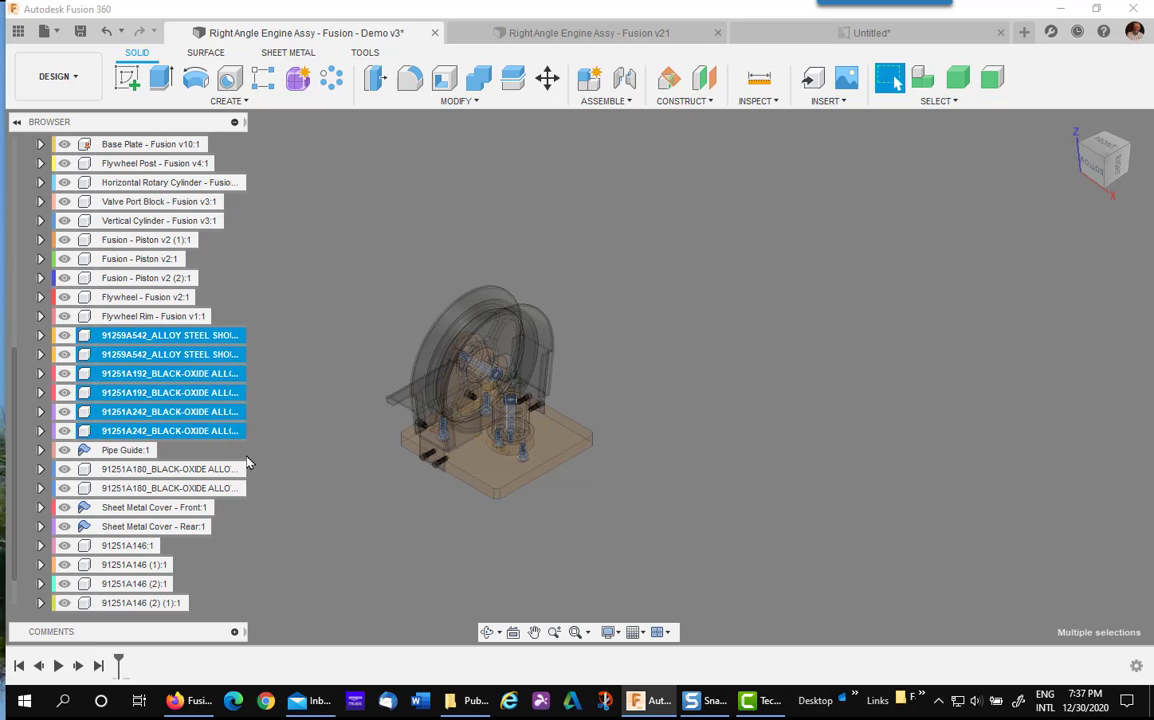
ctrl+click(161, 471)
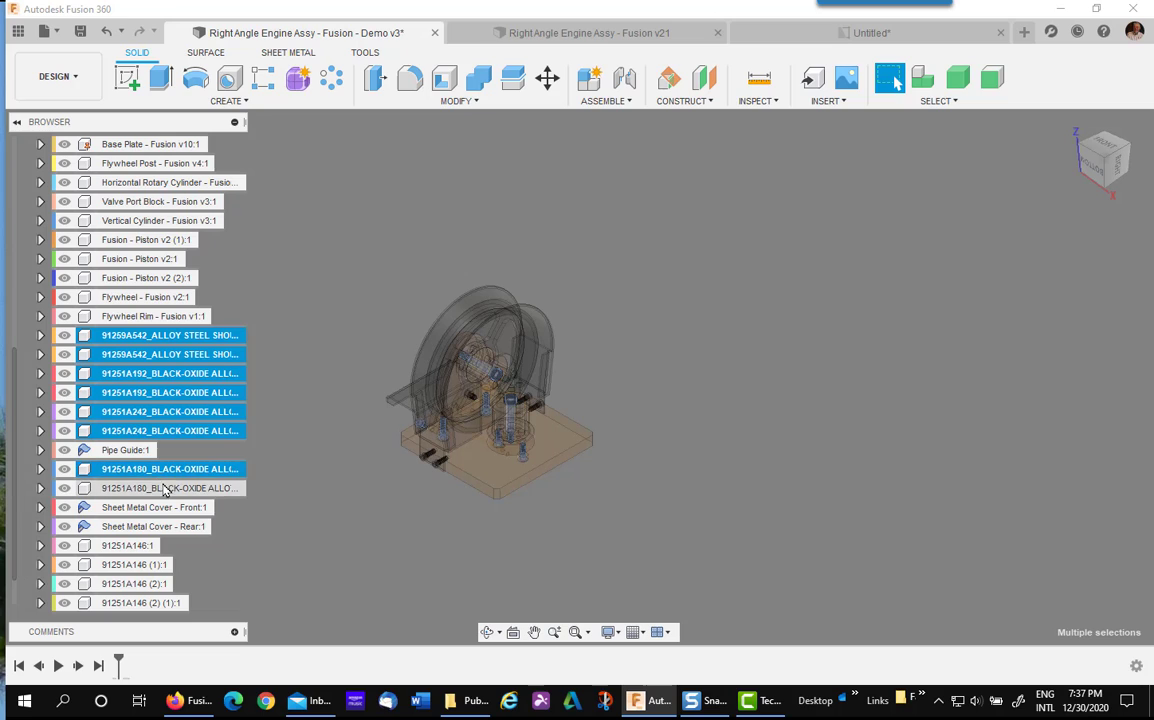
ctrl+click(161, 489)
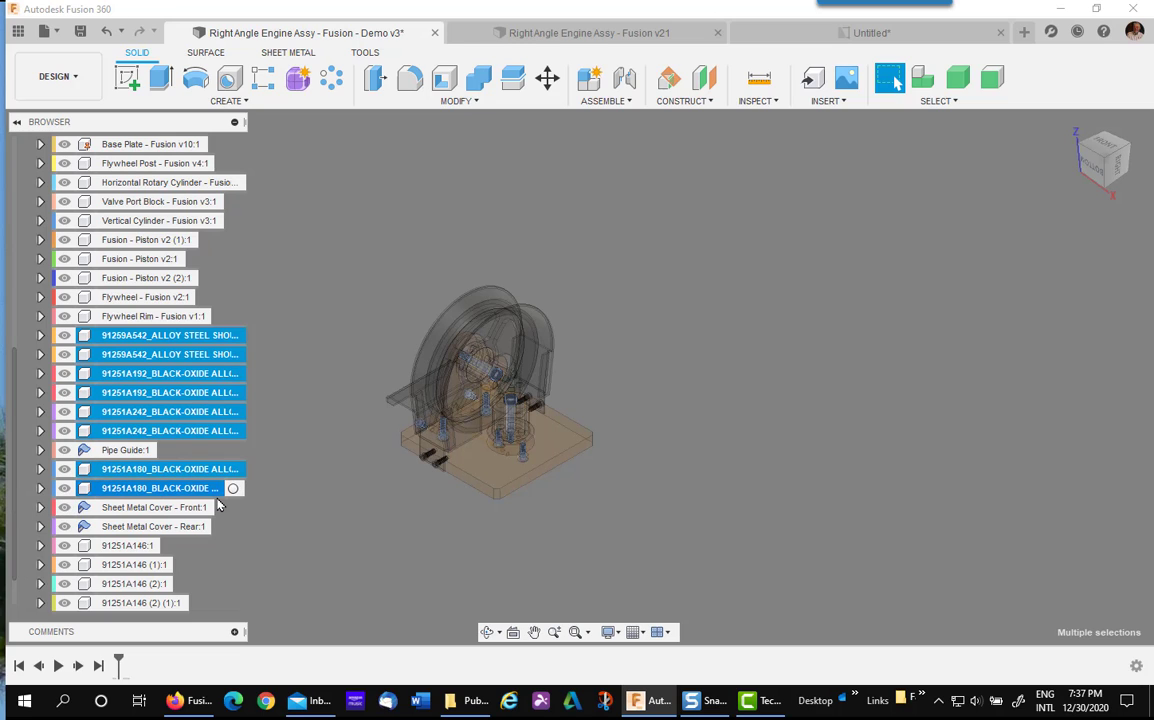
ctrl+click(128, 546)
ctrl+click(130, 565)
ctrl+click(130, 584)
ctrl+click(130, 602)
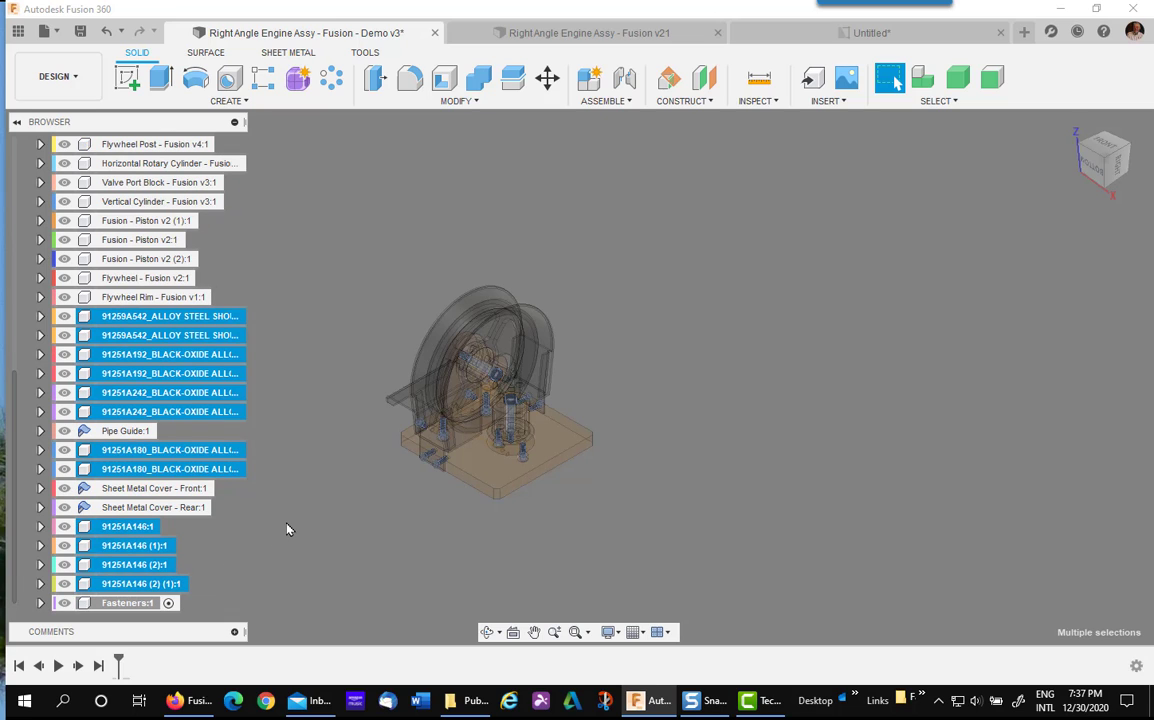
ctrl+click(187, 375)
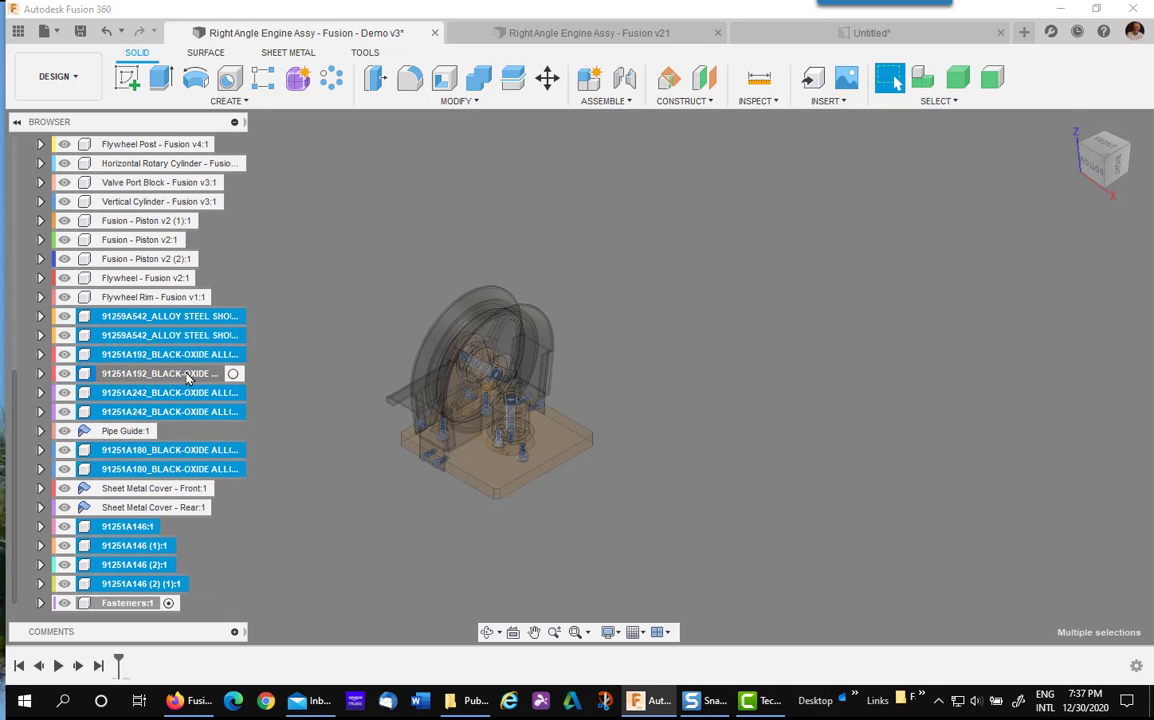
drag(187, 375, 129, 605)
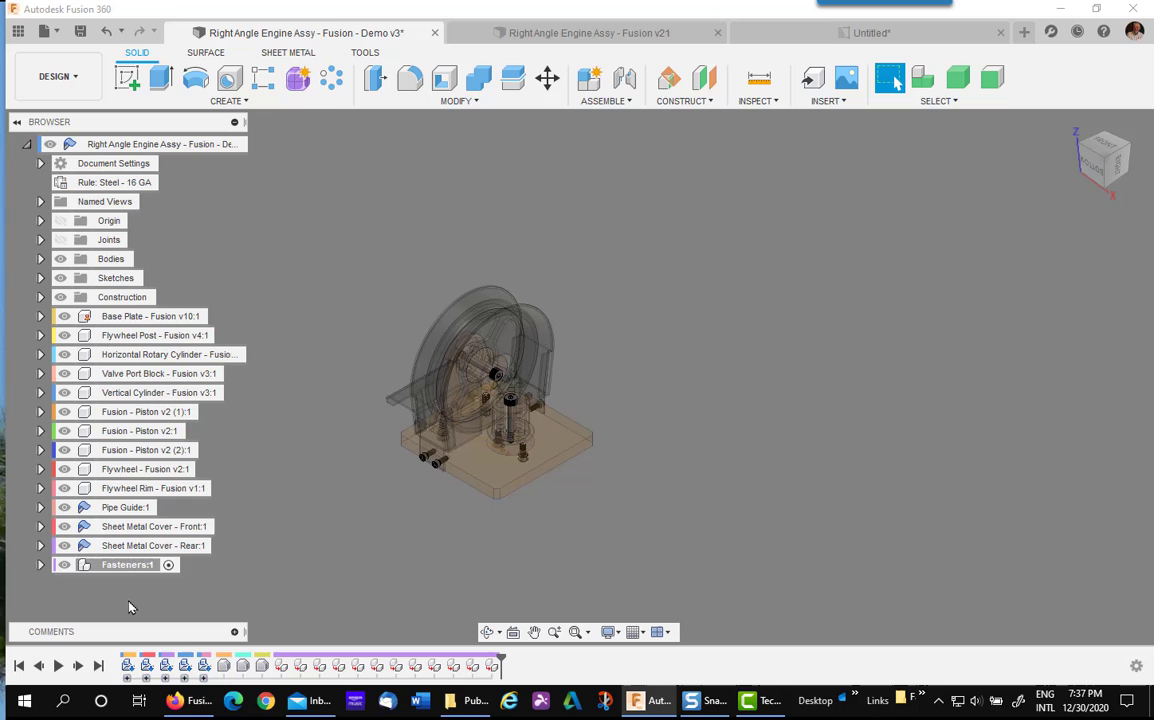
- Expand the Fasteners component and group all of its CutPaste features in the timeline
click(41, 565)
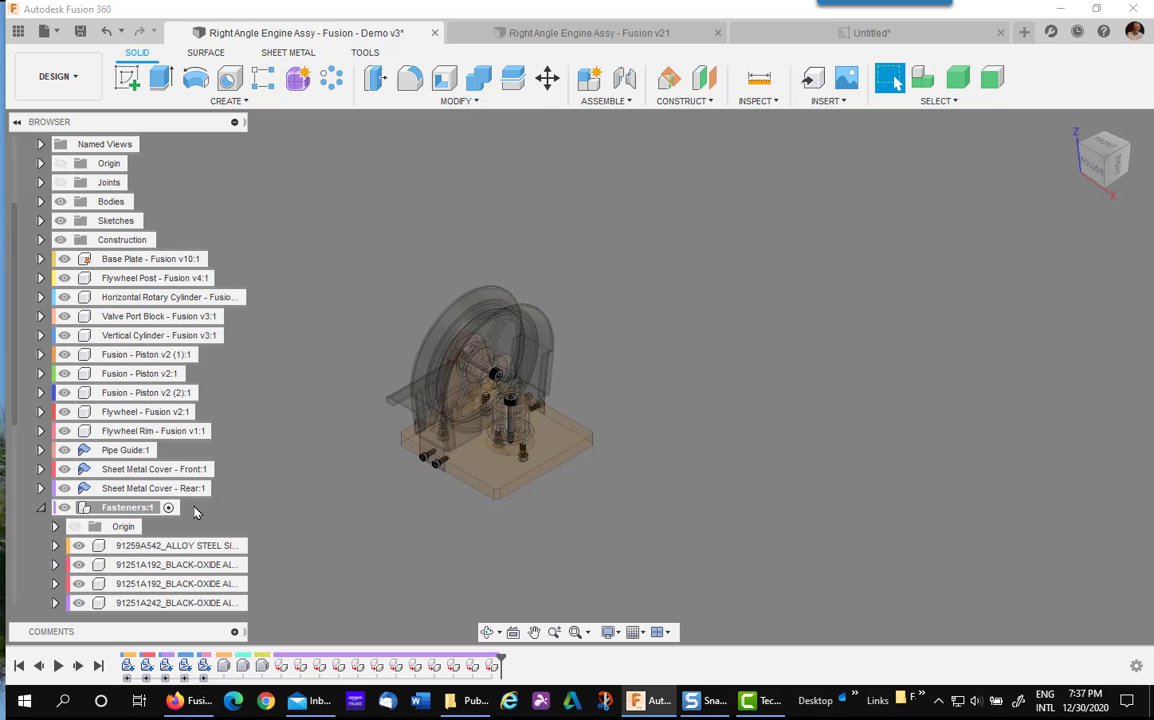
scroll(115, 590, down, 2)
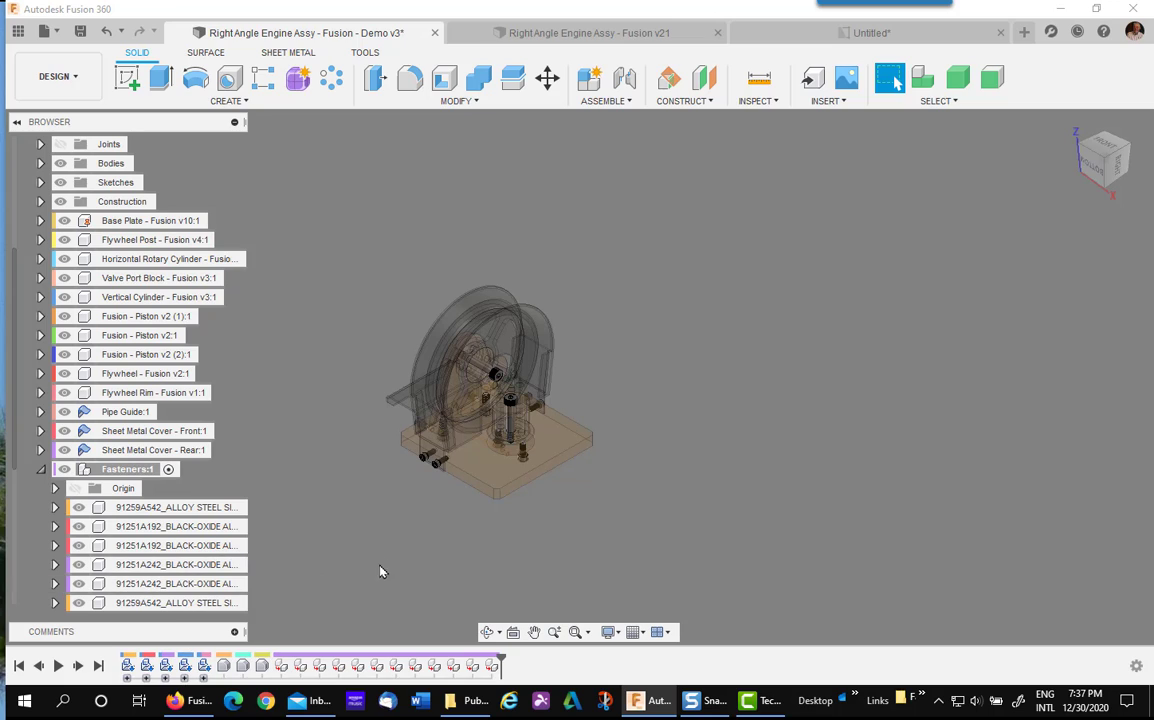
click(494, 667)
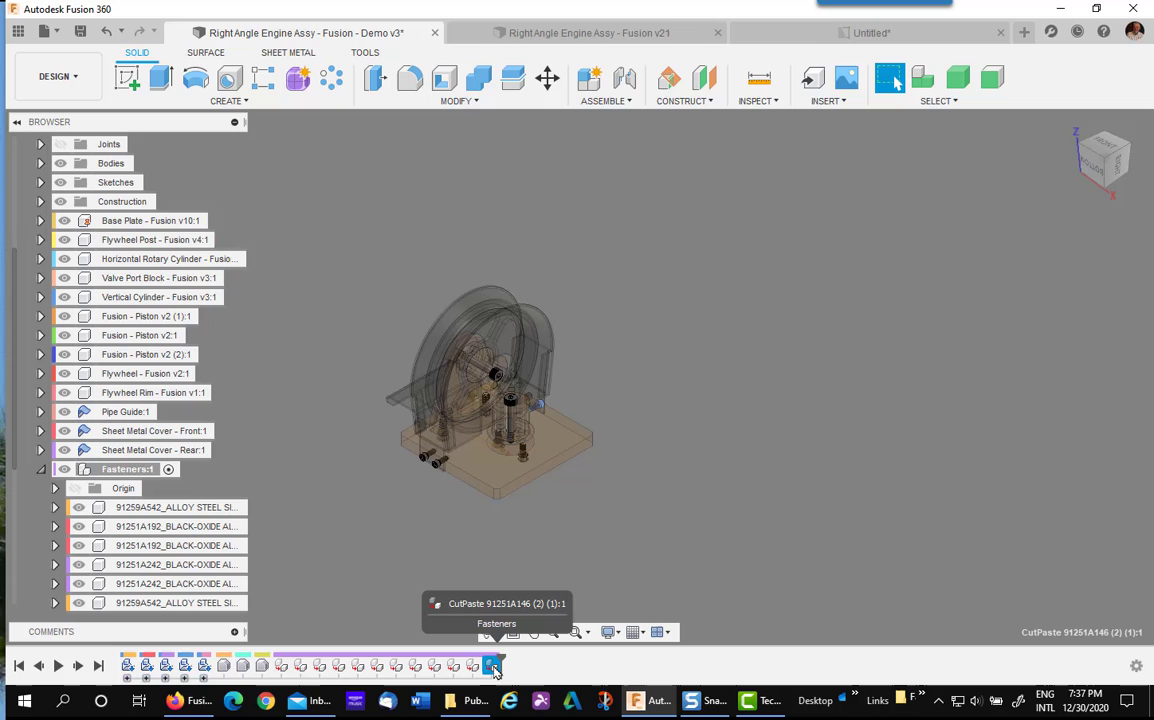
shift+click(283, 667)
right_click(345, 665)
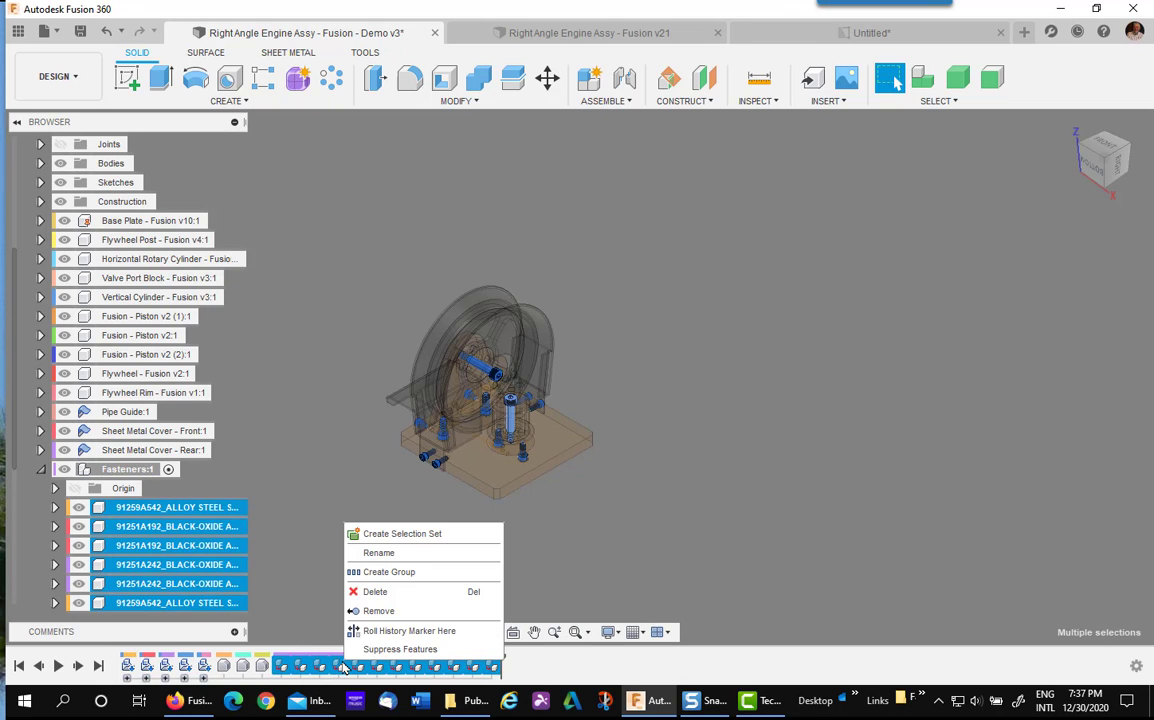
click(368, 573)
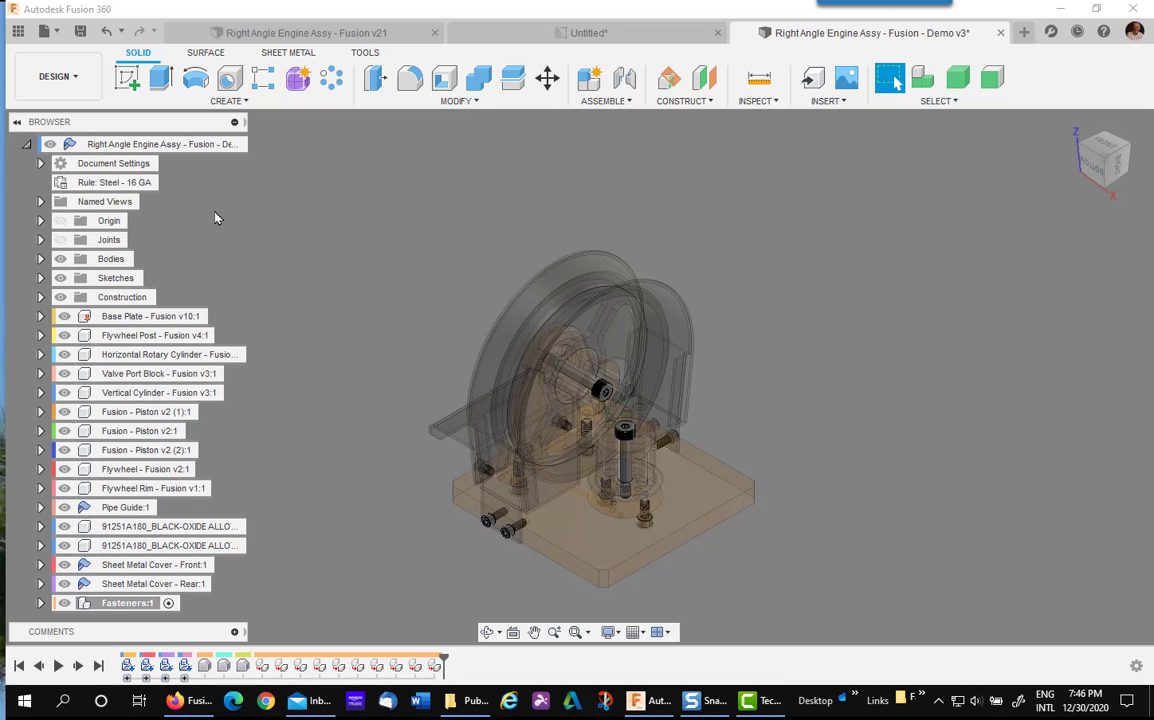
- Activate the top-level assembly and create a new internal component in it named Base Components
click(233, 144)
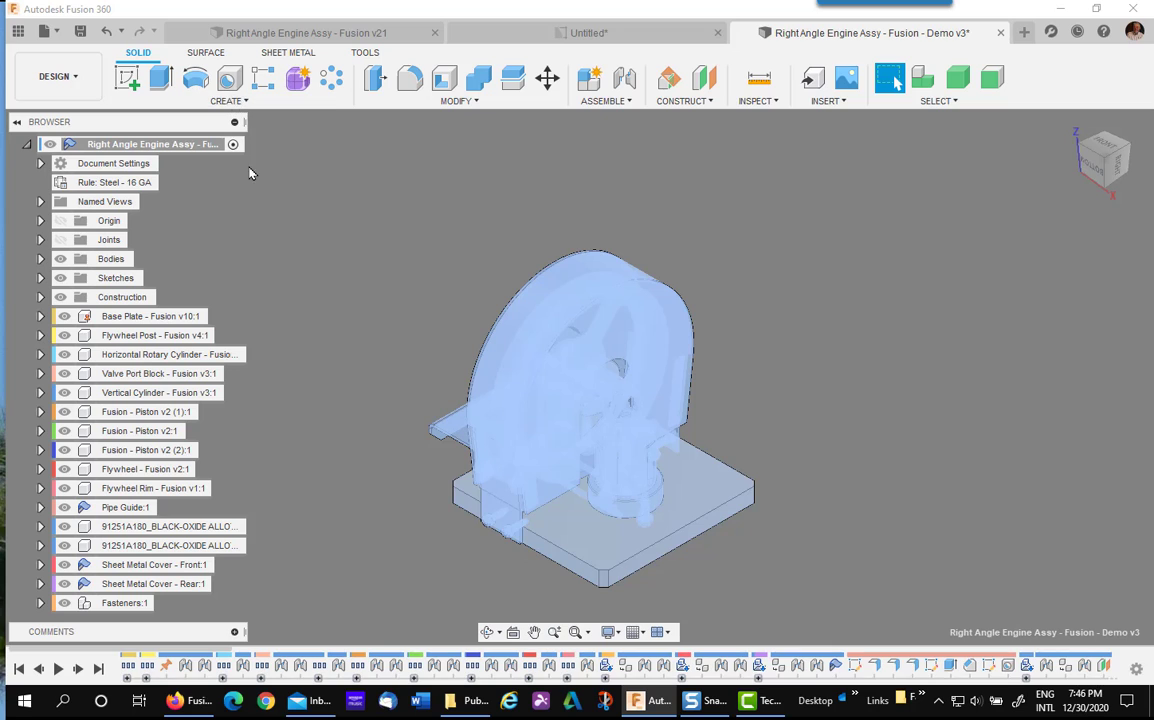
click(237, 103)
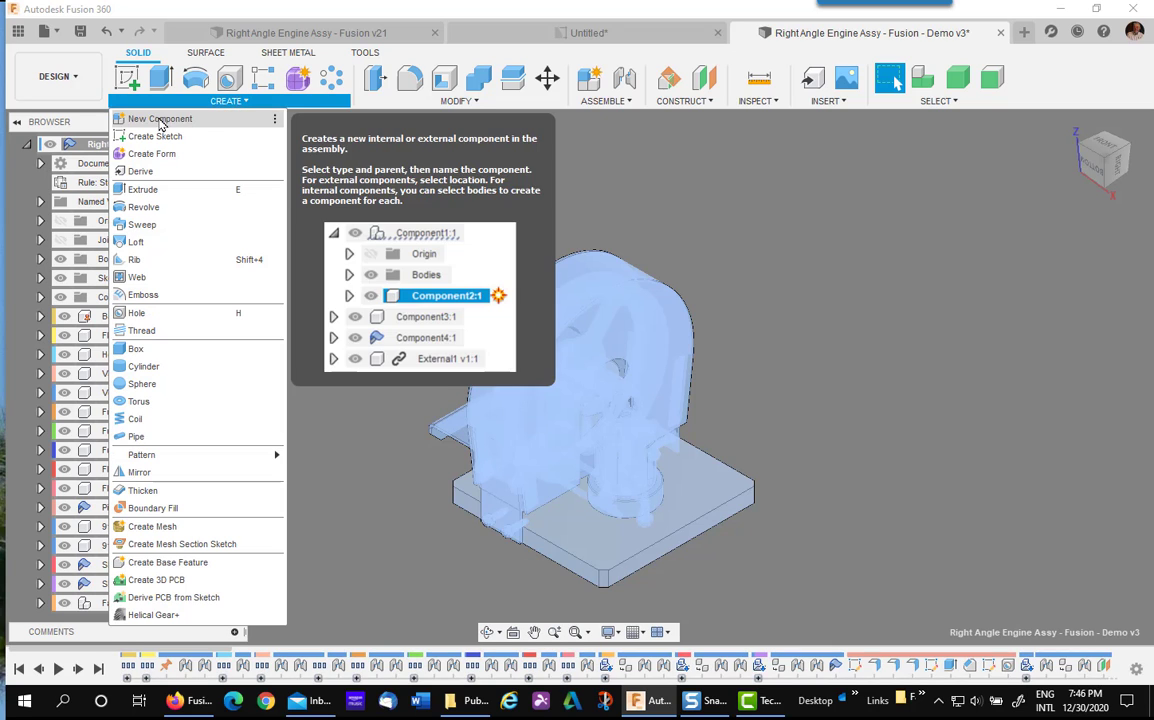
click(180, 118)
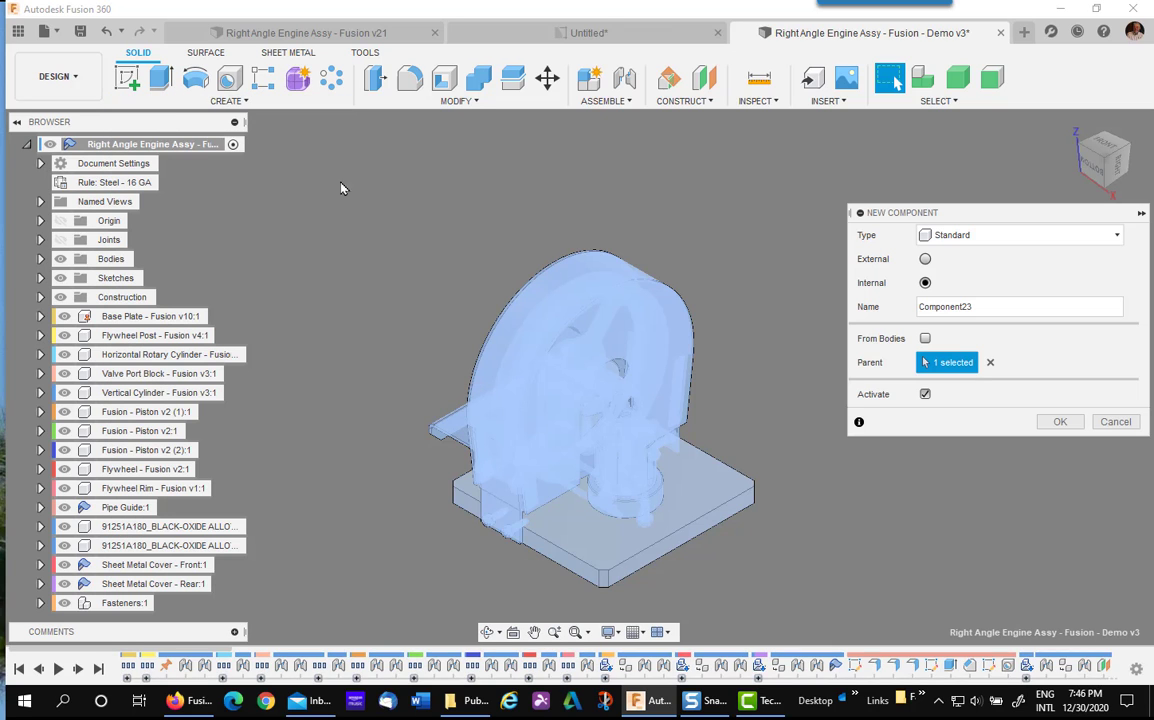
double_click(989, 309)
text(Base C)
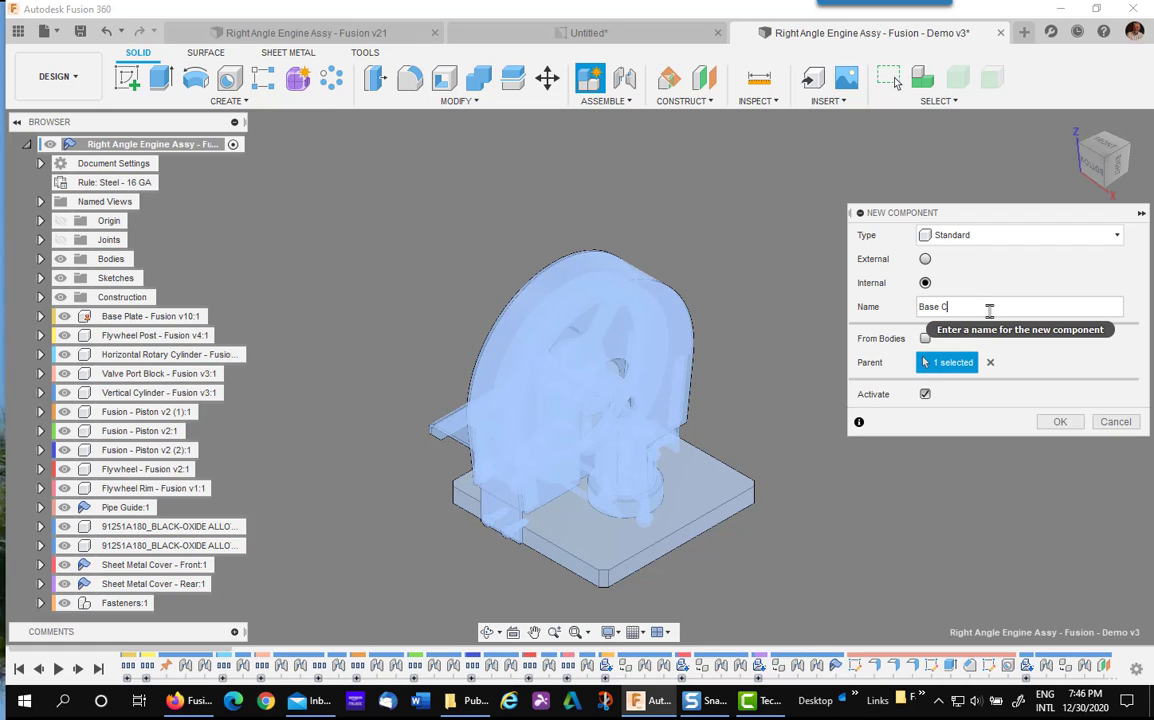
text(omponents)
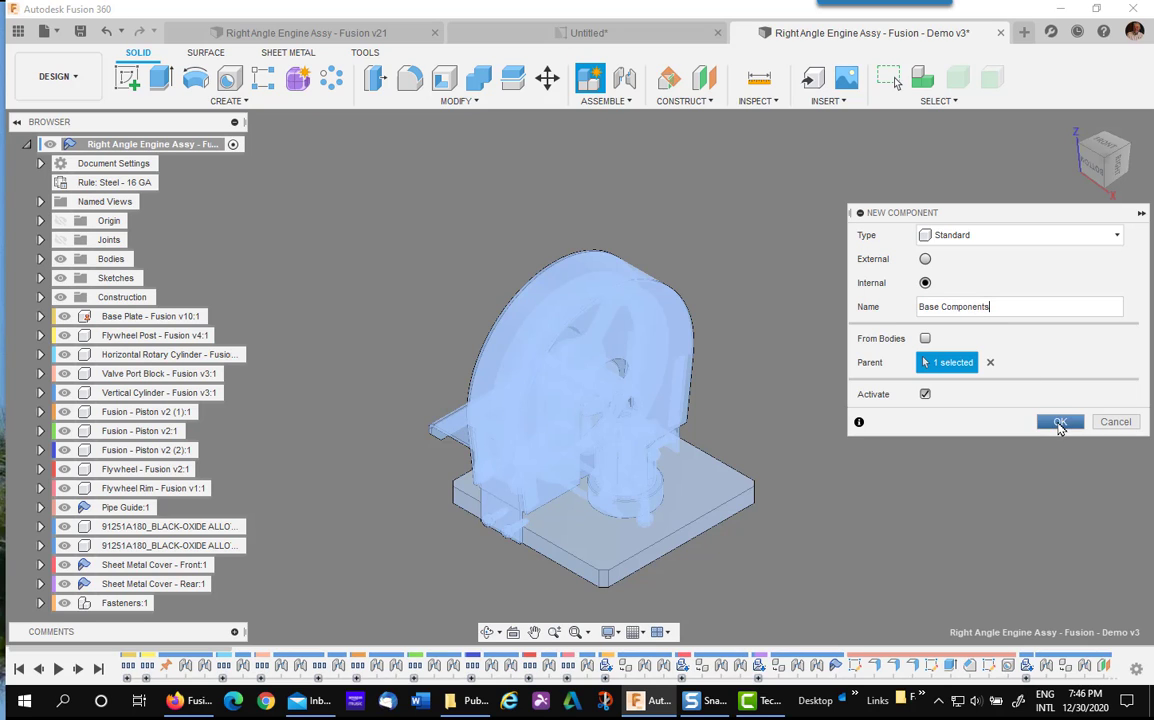
click(1059, 421)
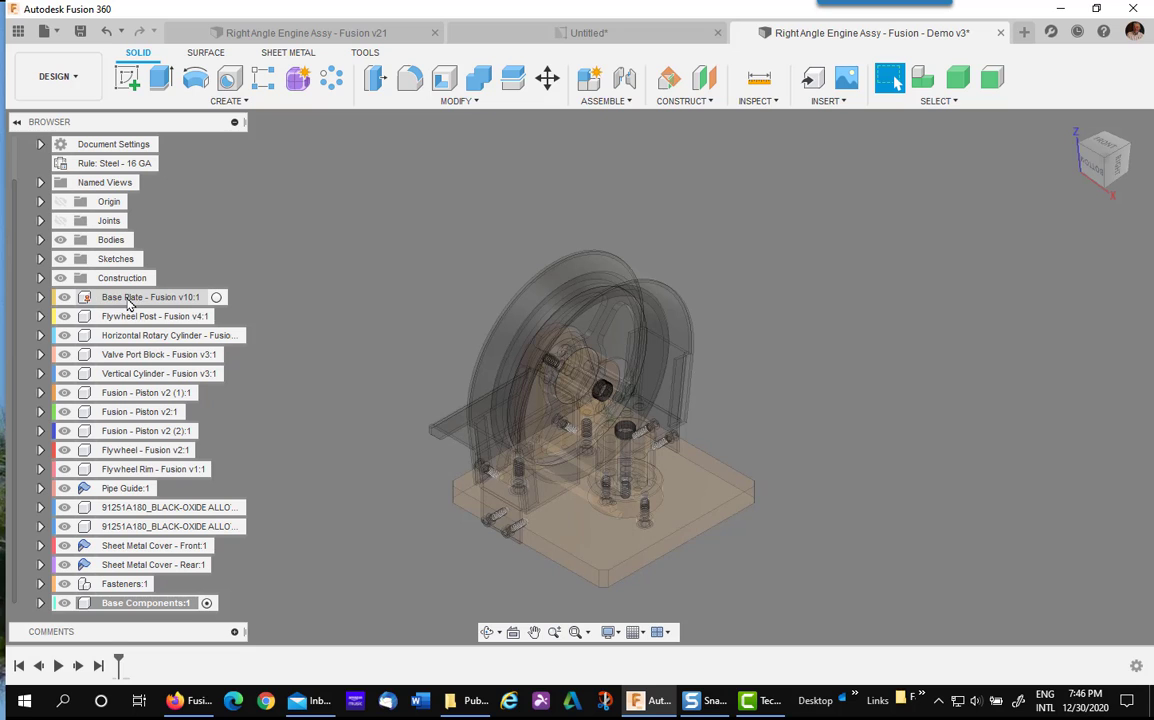
- Move the Base Plate, Flywheel Post and Valve Port Block components into Base Components
click(132, 297)
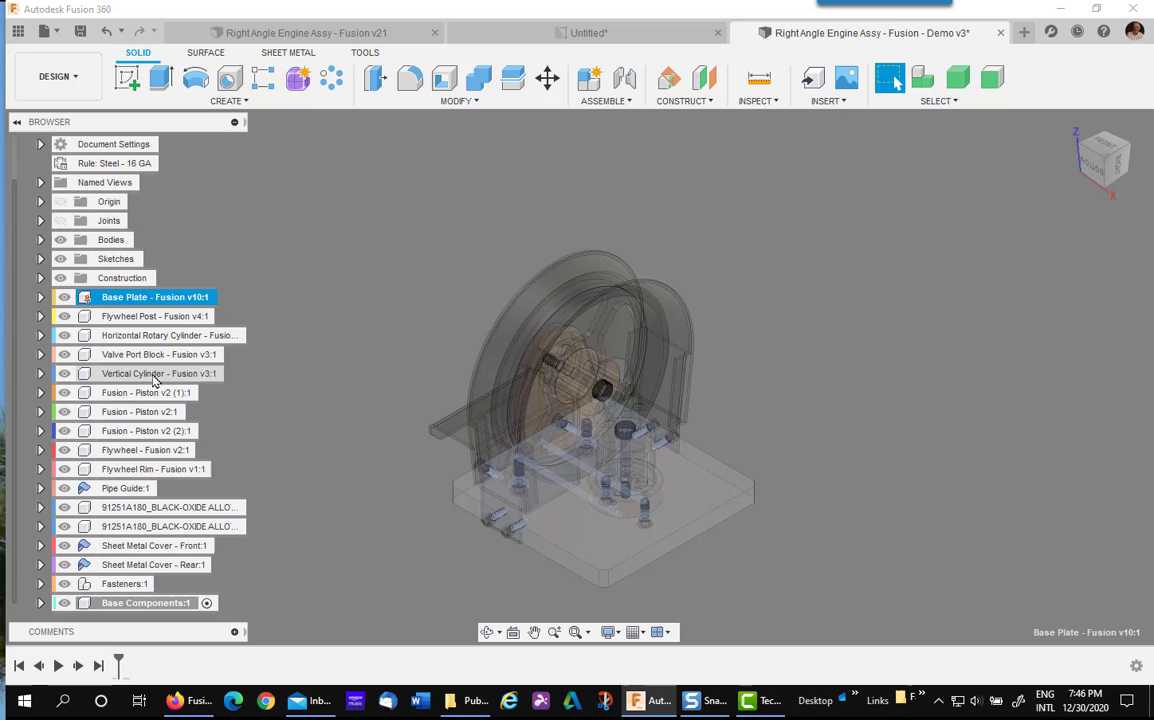
click(135, 319)
ctrl+click(132, 297)
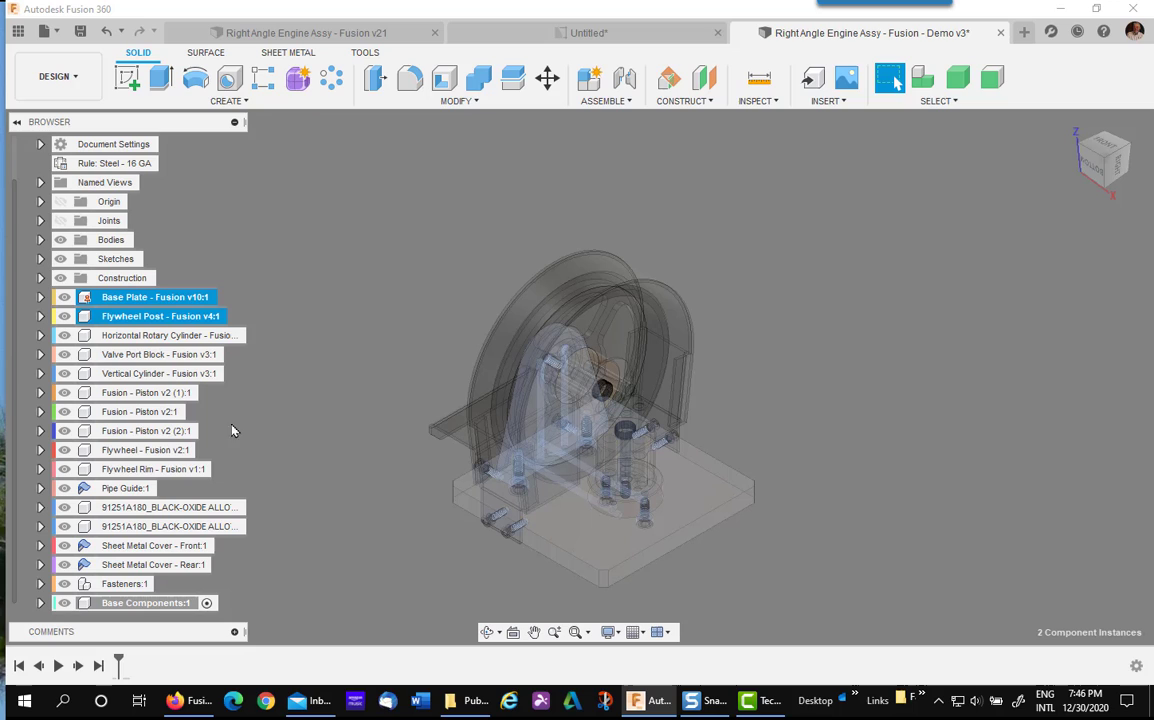
ctrl+click(120, 354)
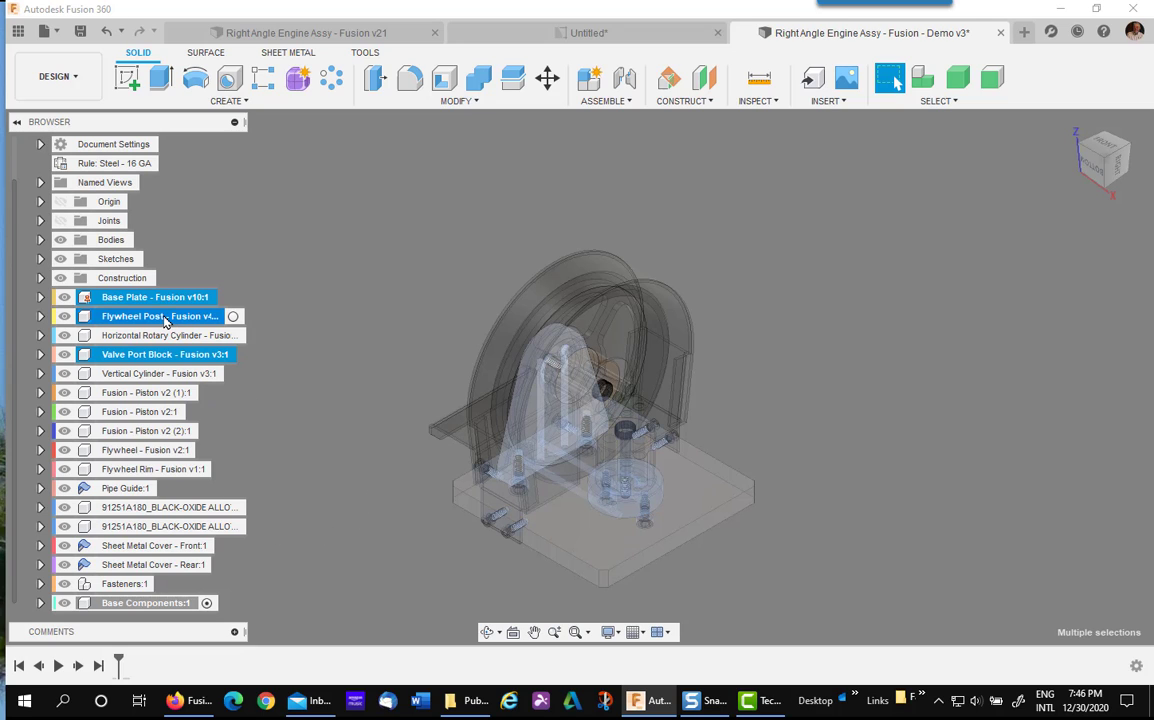
drag(165, 320, 165, 605)
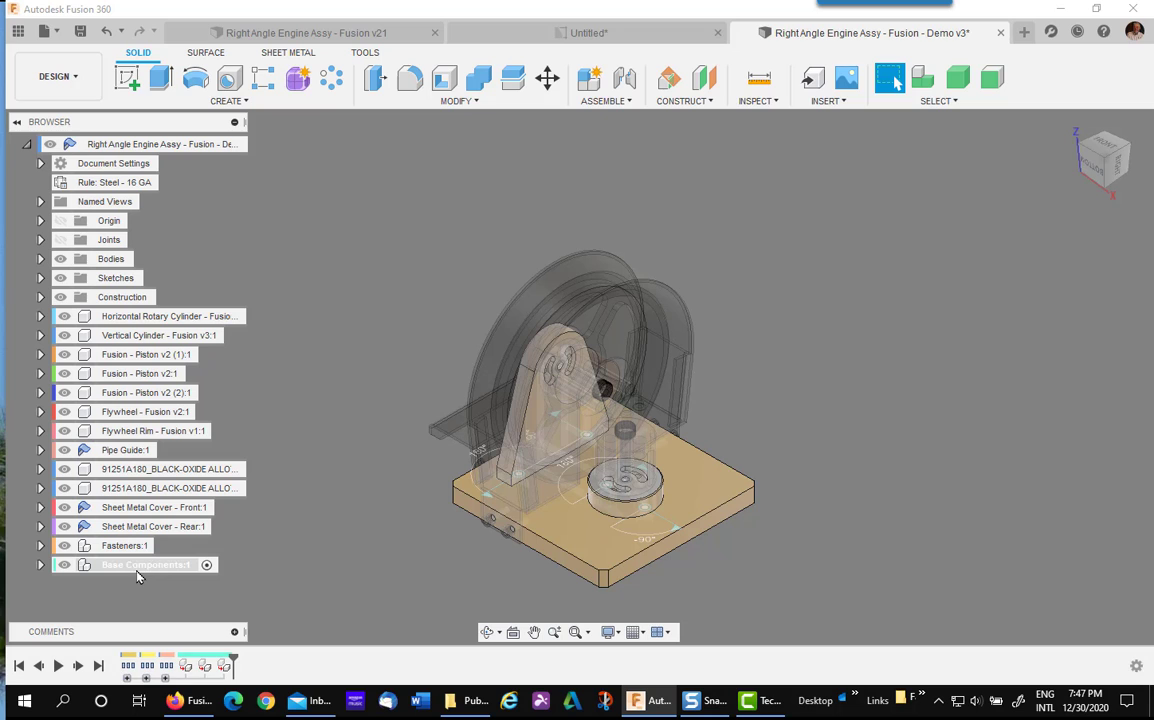
- Activate the top-level assembly and create a new internal component in it named Drive Components
click(233, 145)
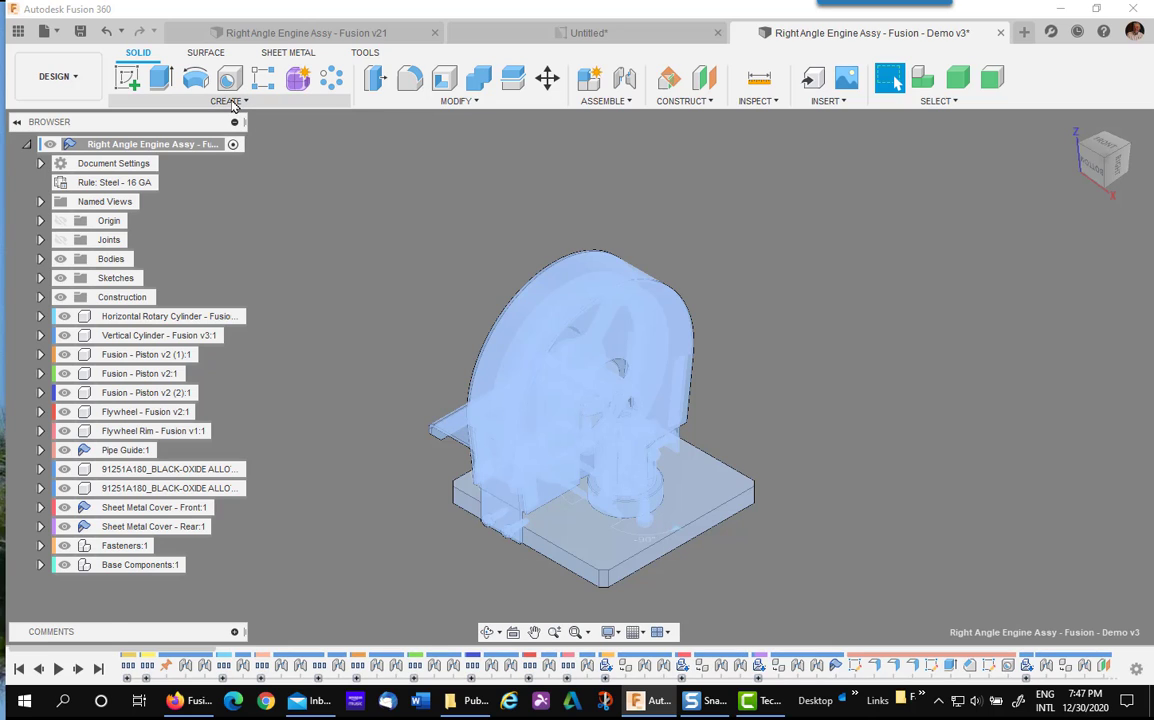
click(233, 101)
click(180, 119)
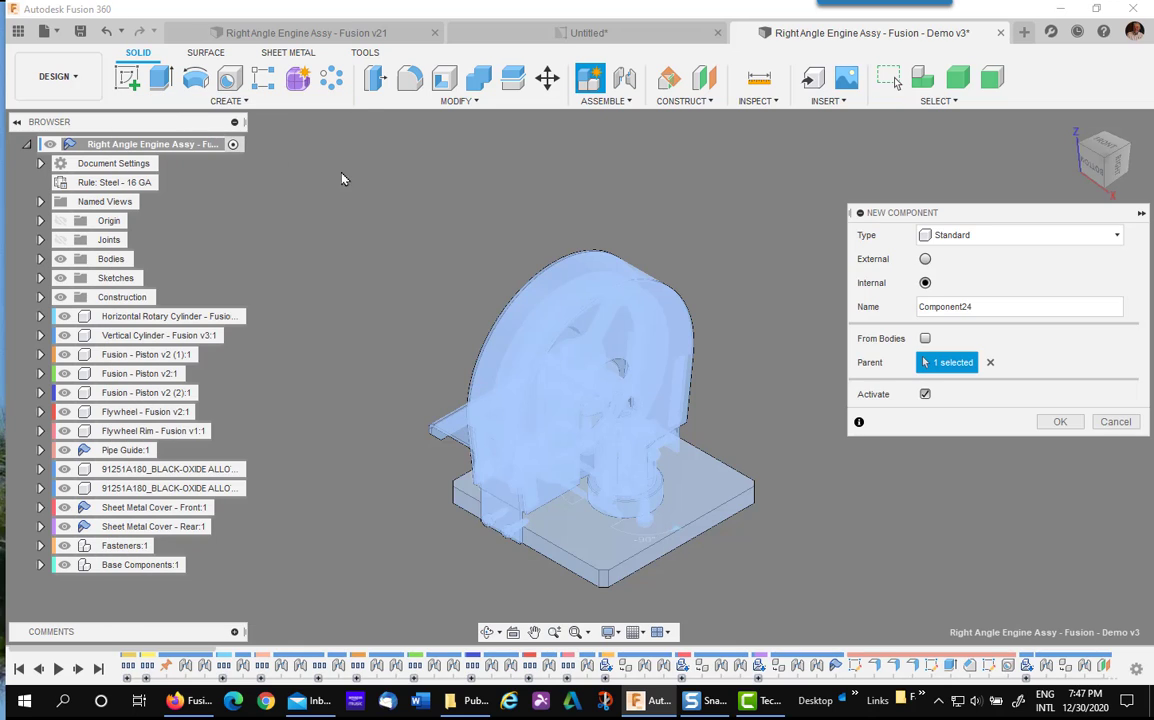
double_click(989, 306)
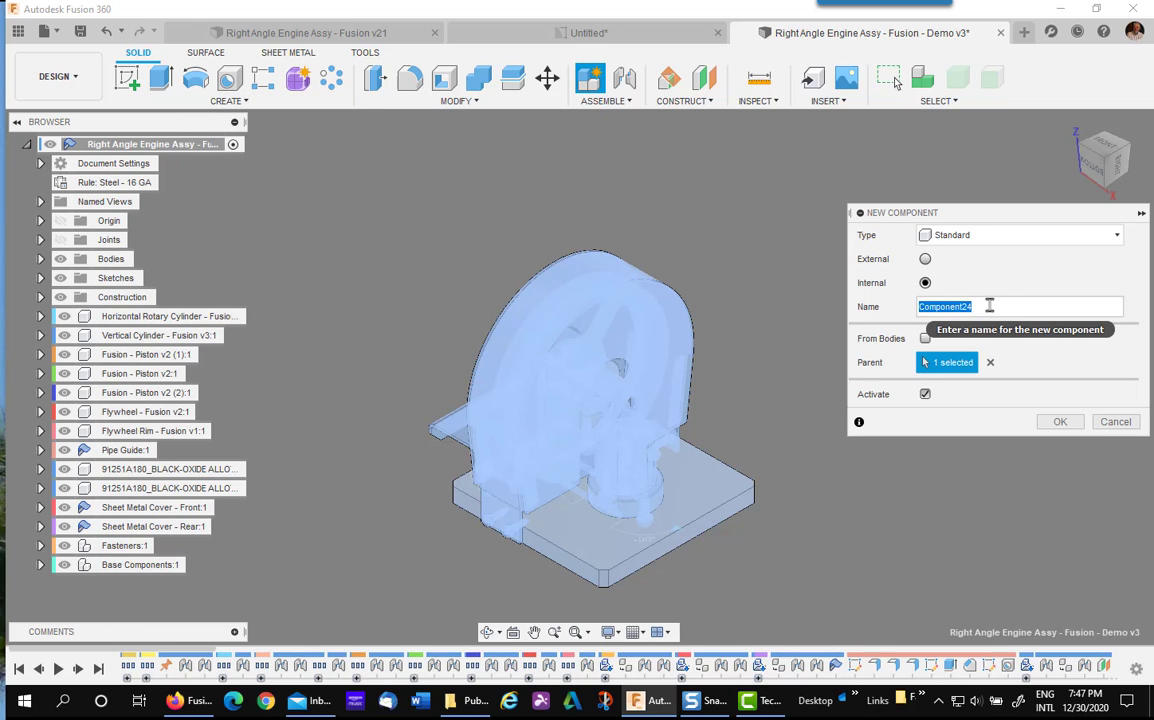
text(Drive C)
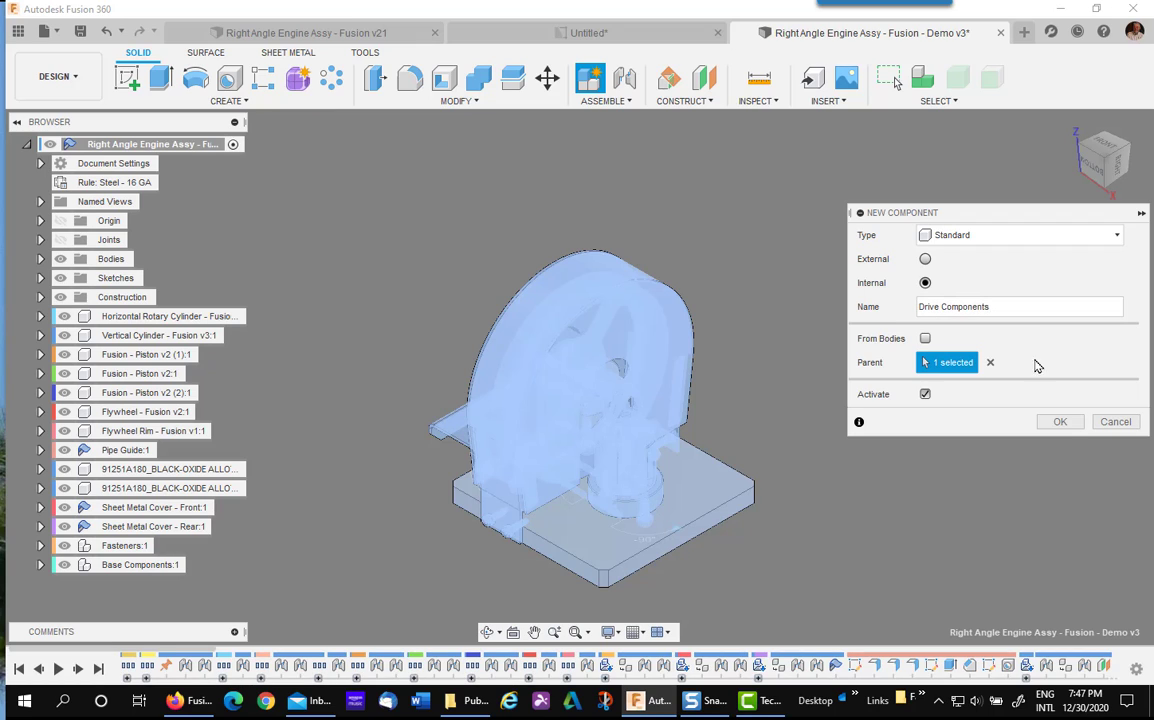
click(1062, 423)
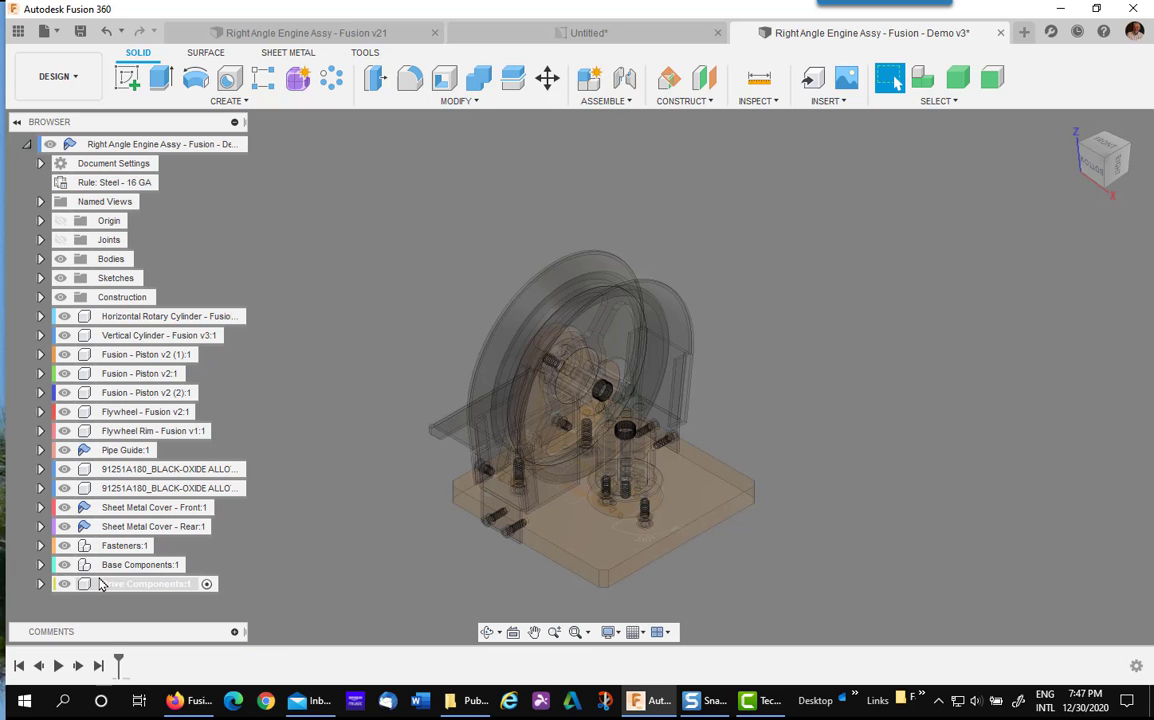
- Move the Horizontal Rotary Cylinder, Vertical Cylinder, three Piston, Flywheel and Flywheel Rim components into Drive Components
click(160, 316)
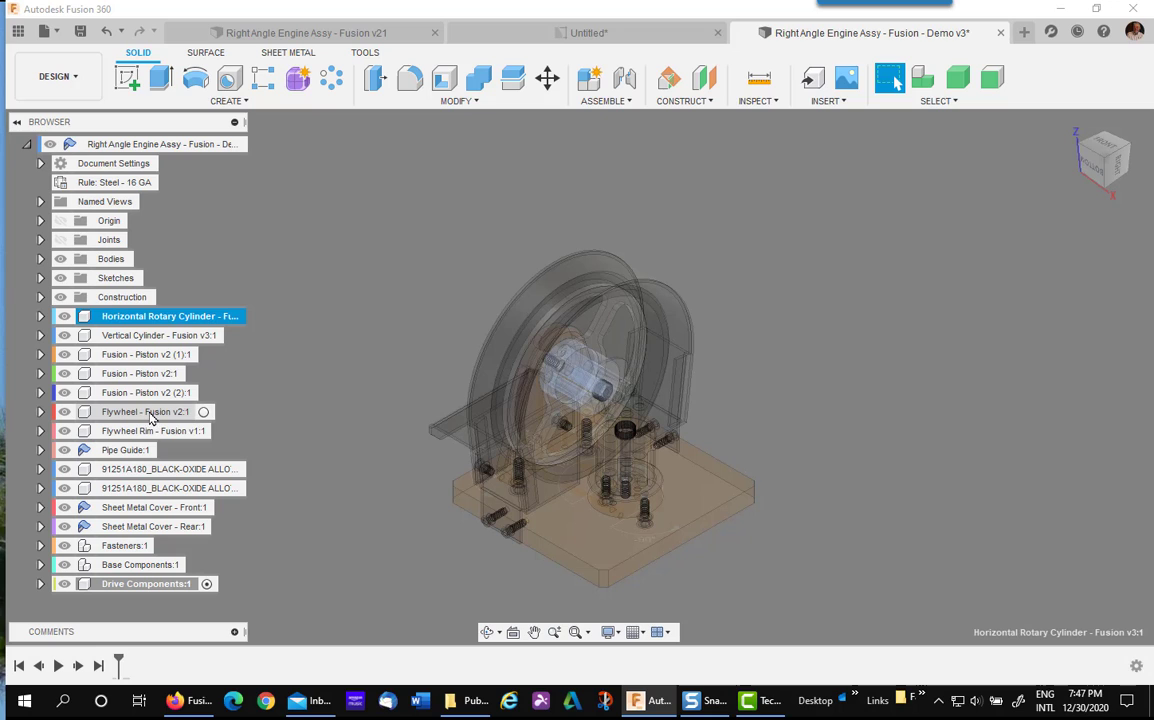
shift+click(150, 430)
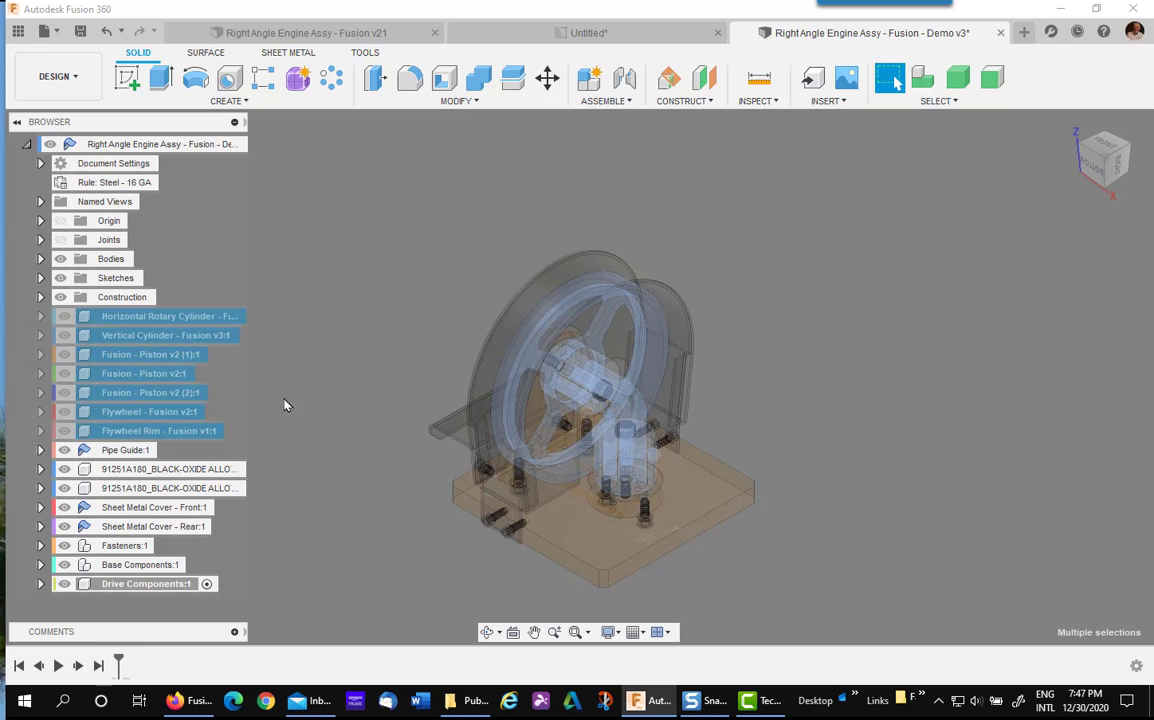
drag(138, 392, 155, 588)
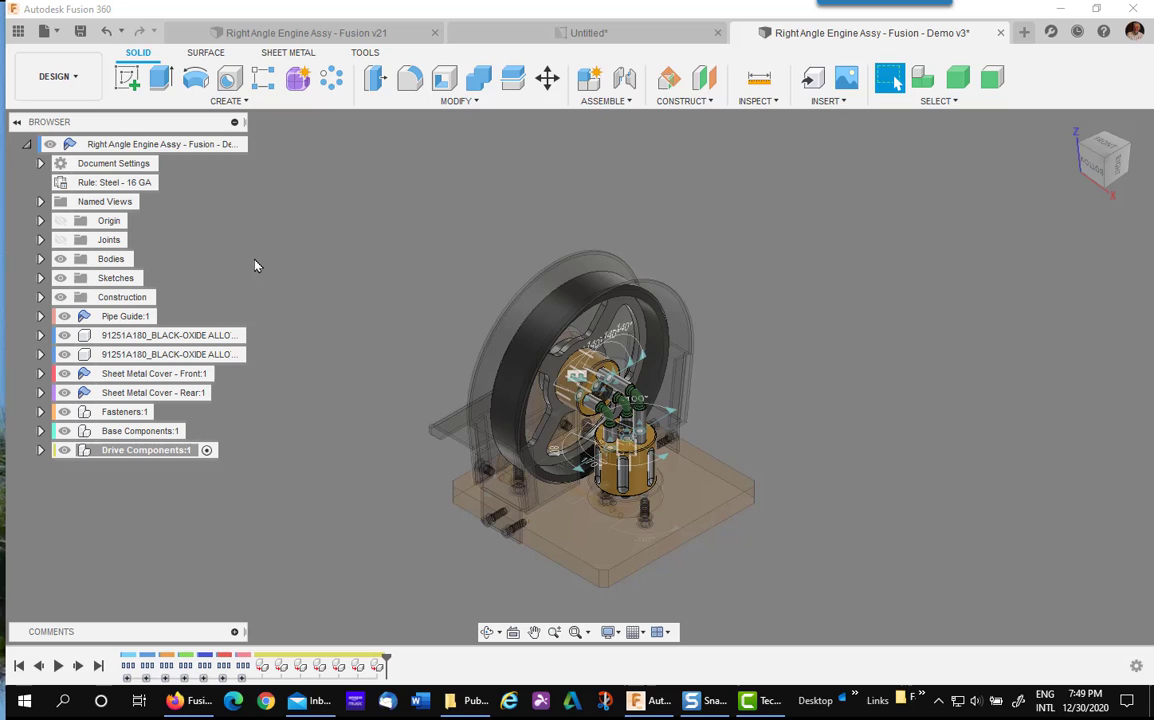
- Activate the top-level assembly and create an internal sheet metal component named Sheet Metal Assy with the Steel - 16 GA rule
click(233, 145)
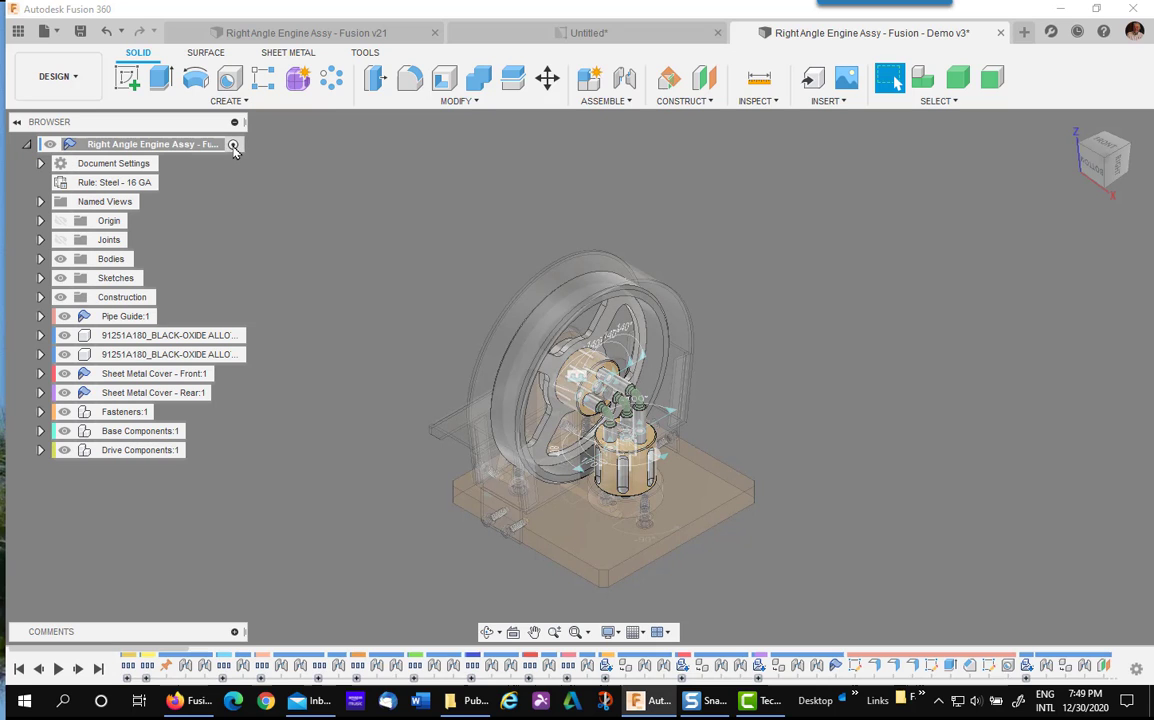
click(236, 103)
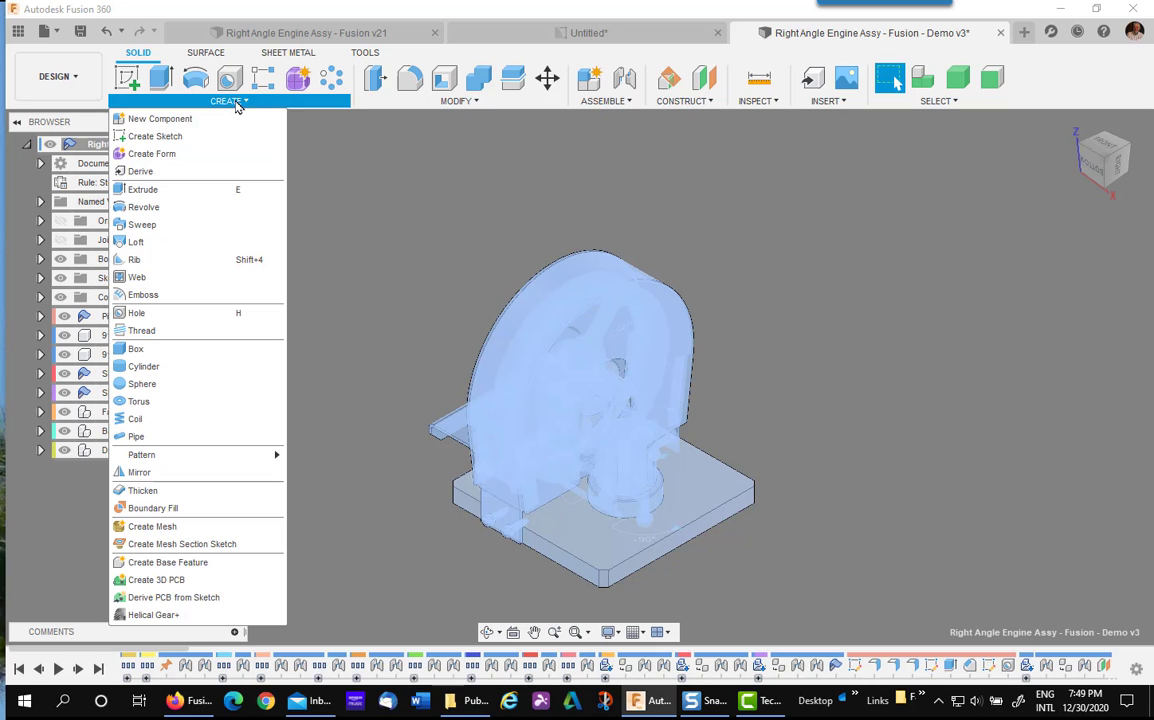
click(188, 119)
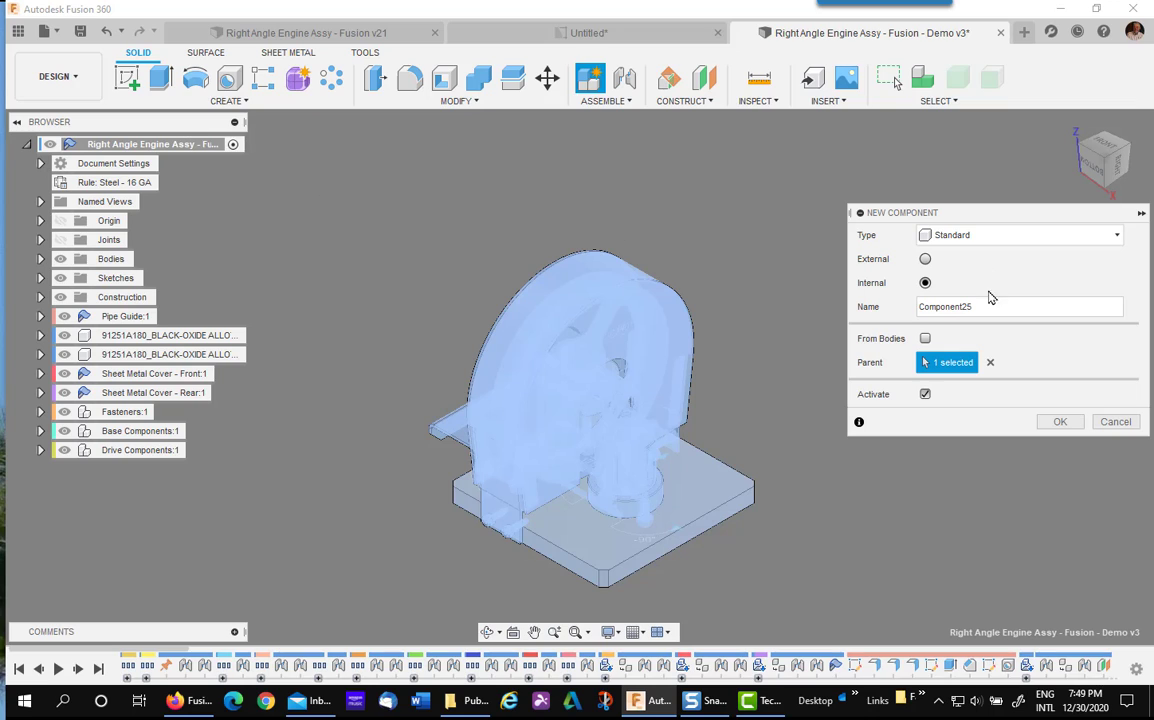
click(1025, 234)
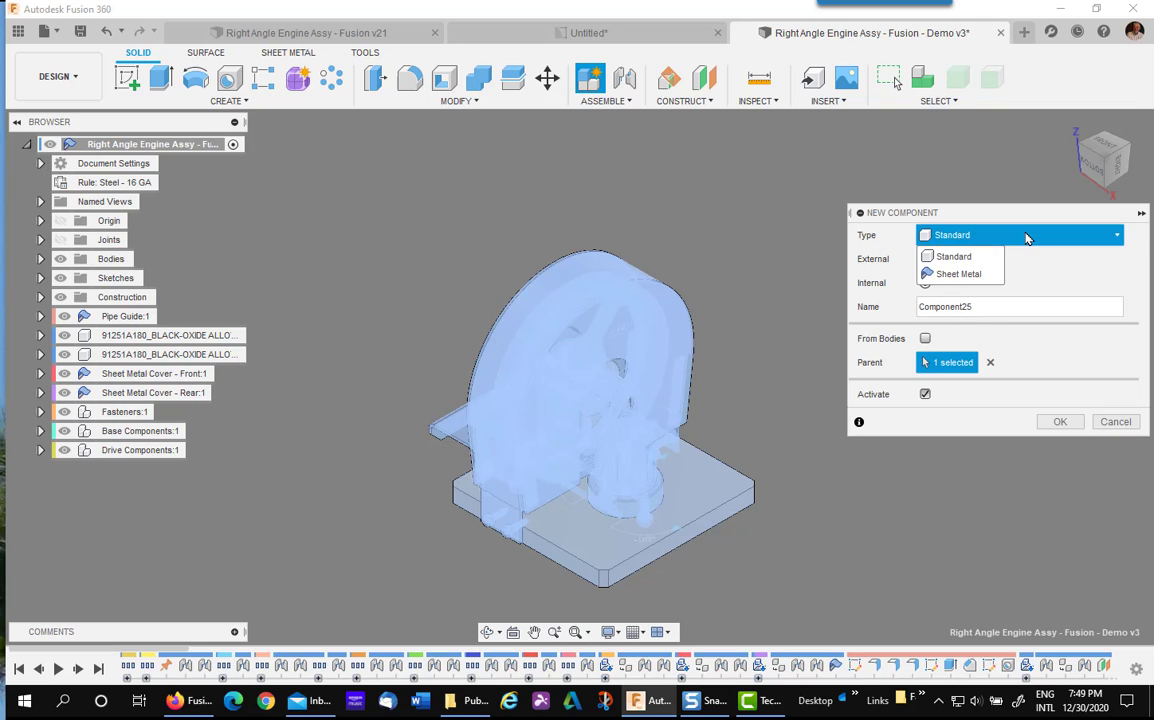
click(979, 275)
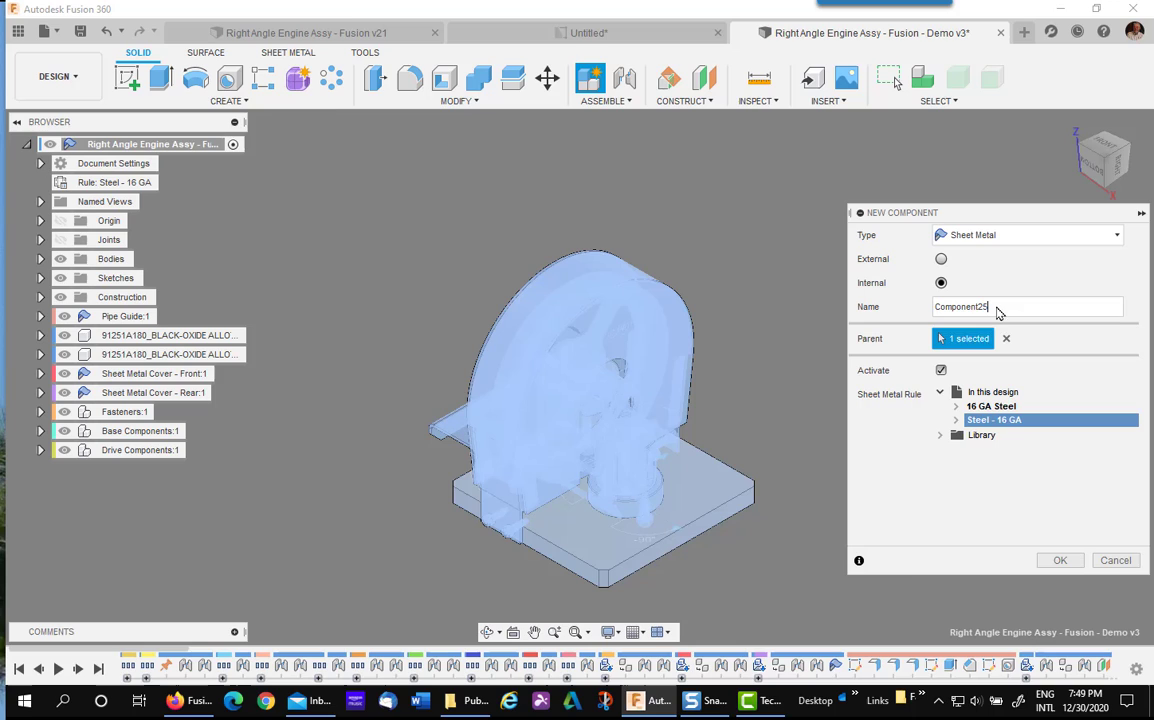
double_click(1001, 306)
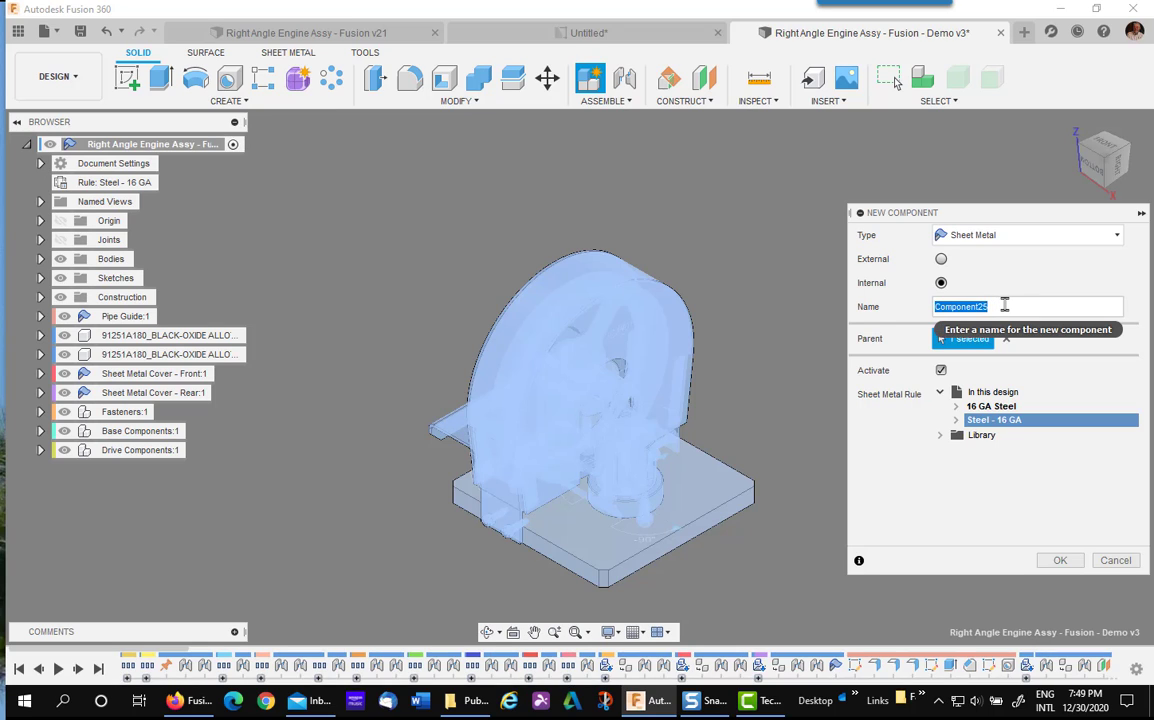
text(F)
key(BackSpace)
text(Assy)
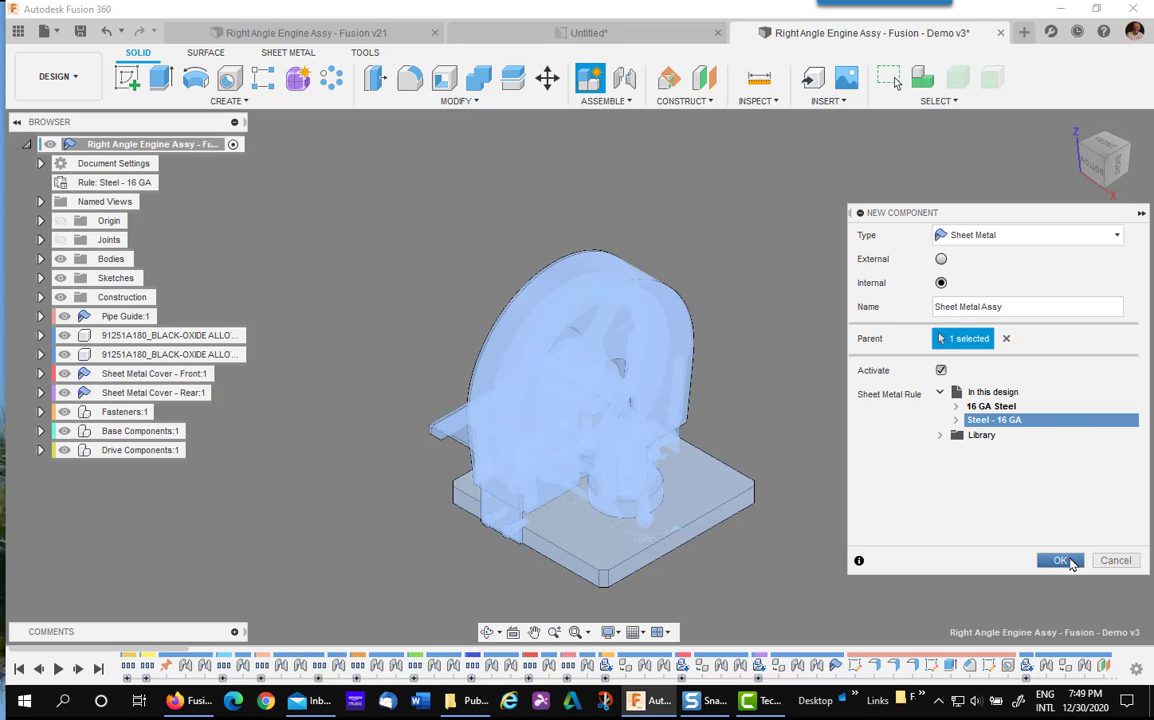
click(1062, 560)
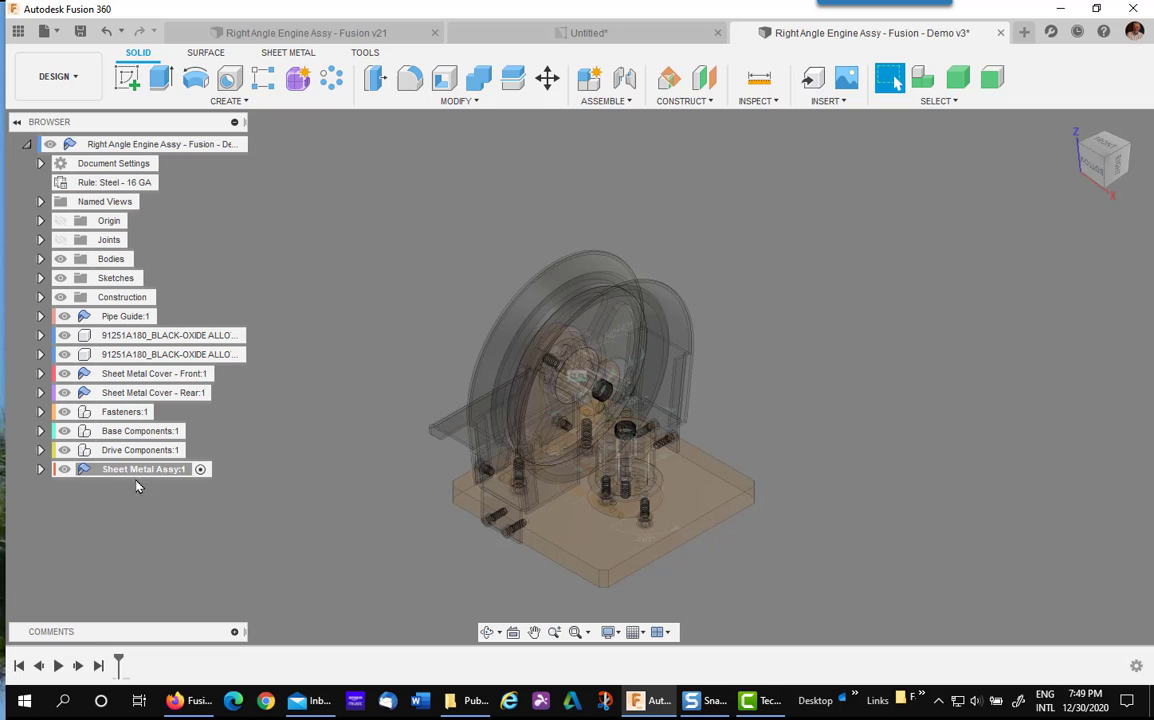
- Move the Pipe Guide, Sheet Metal Cover - Front and Sheet Metal Cover - Rear components into Sheet Metal Assy
click(121, 318)
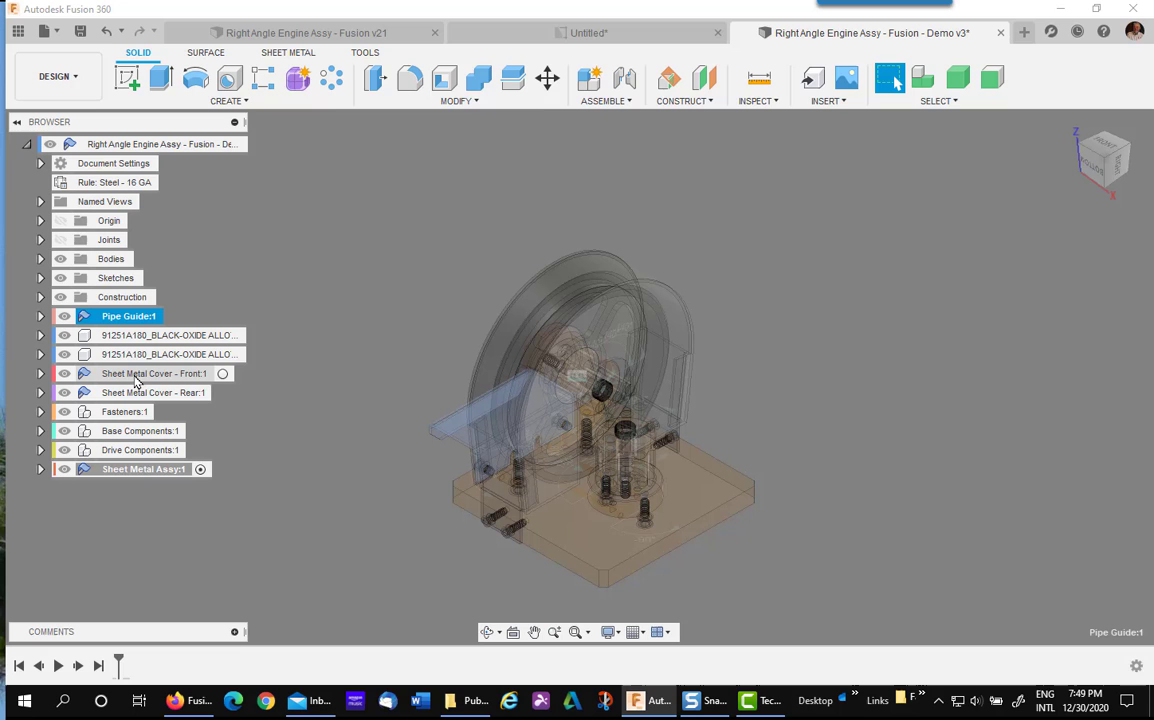
ctrl+click(137, 374)
ctrl+click(142, 393)
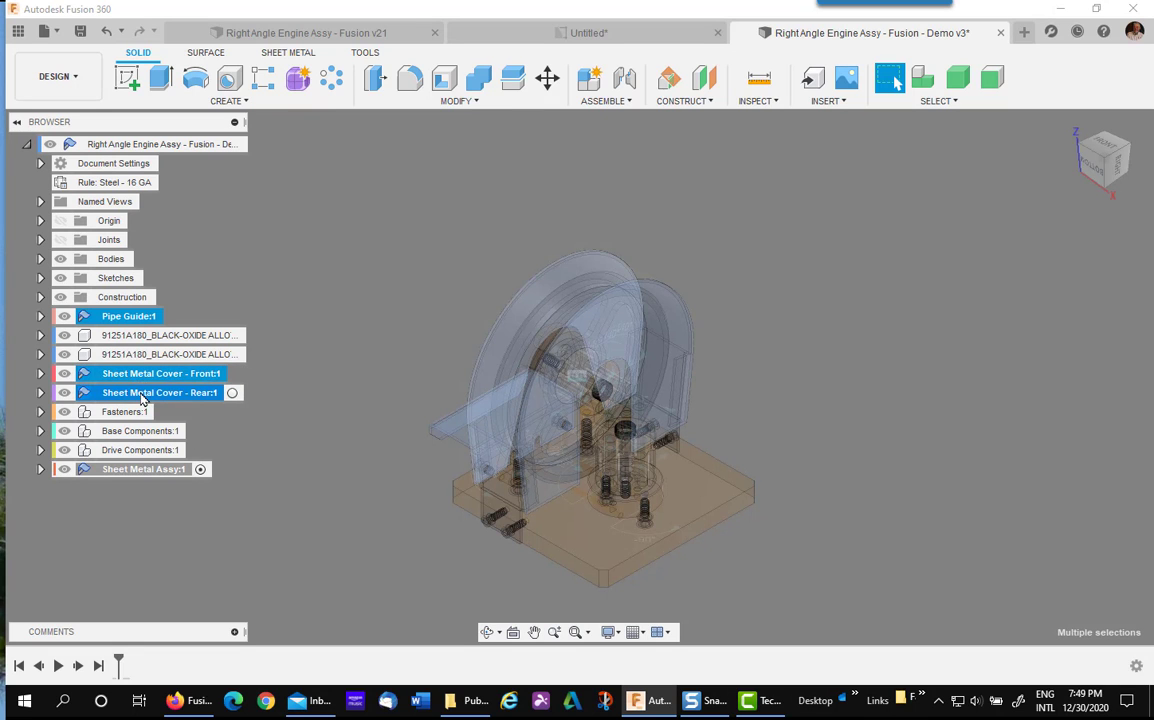
drag(142, 393, 160, 472)
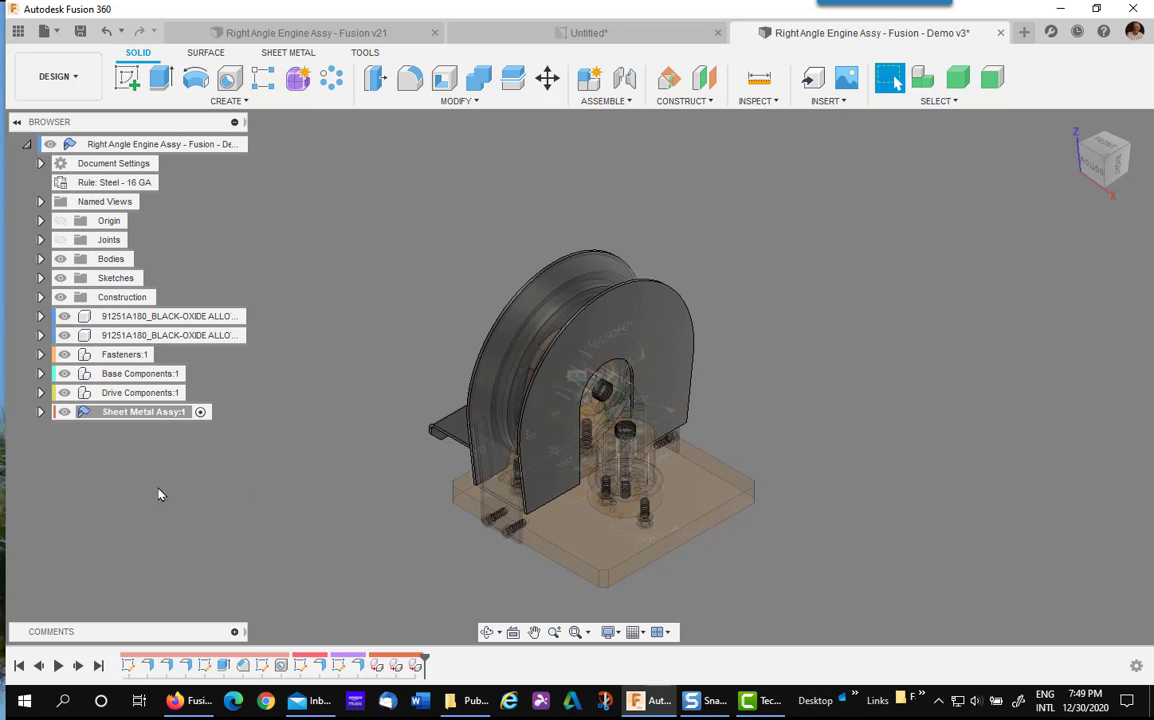
- Activate the top-level assembly and move its two remaining 91251A180 screws into the Fasteners component
click(233, 145)
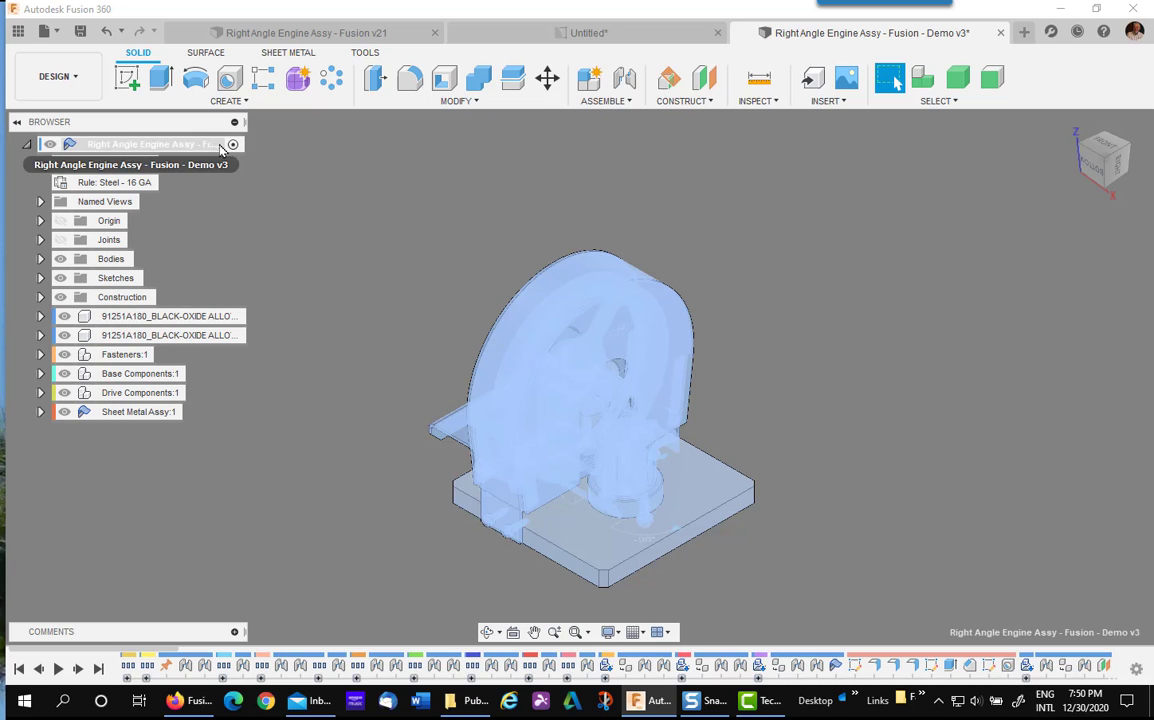
click(152, 316)
shift+click(162, 336)
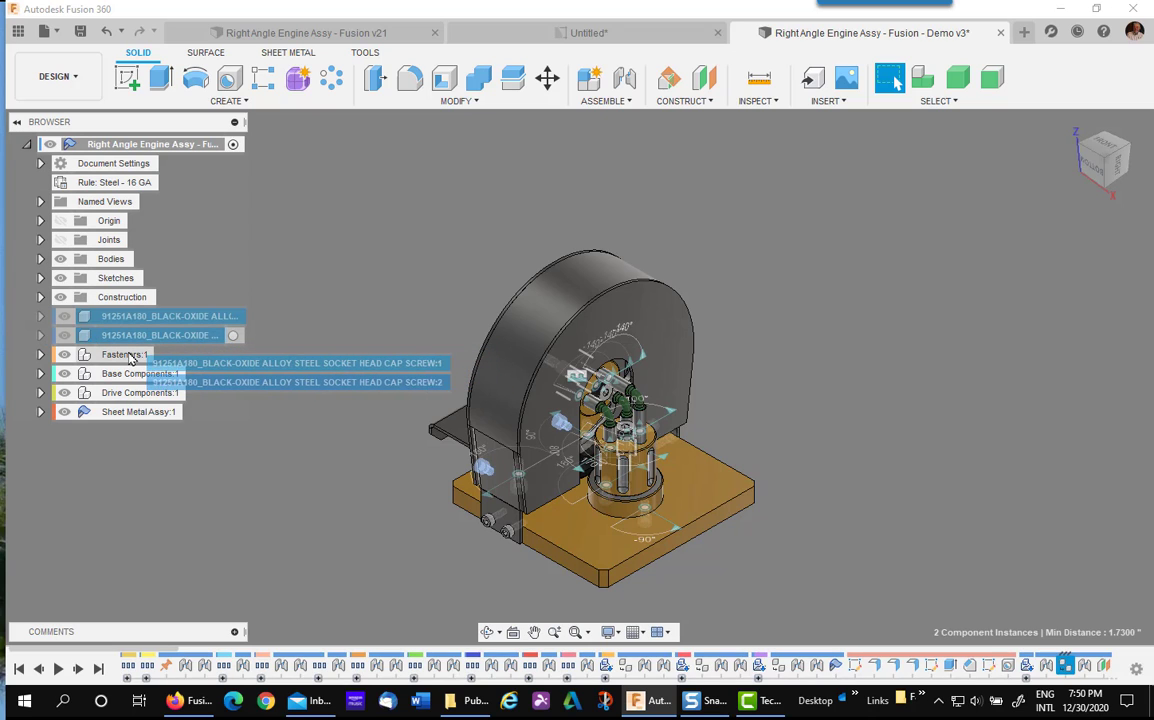
key(Delete)
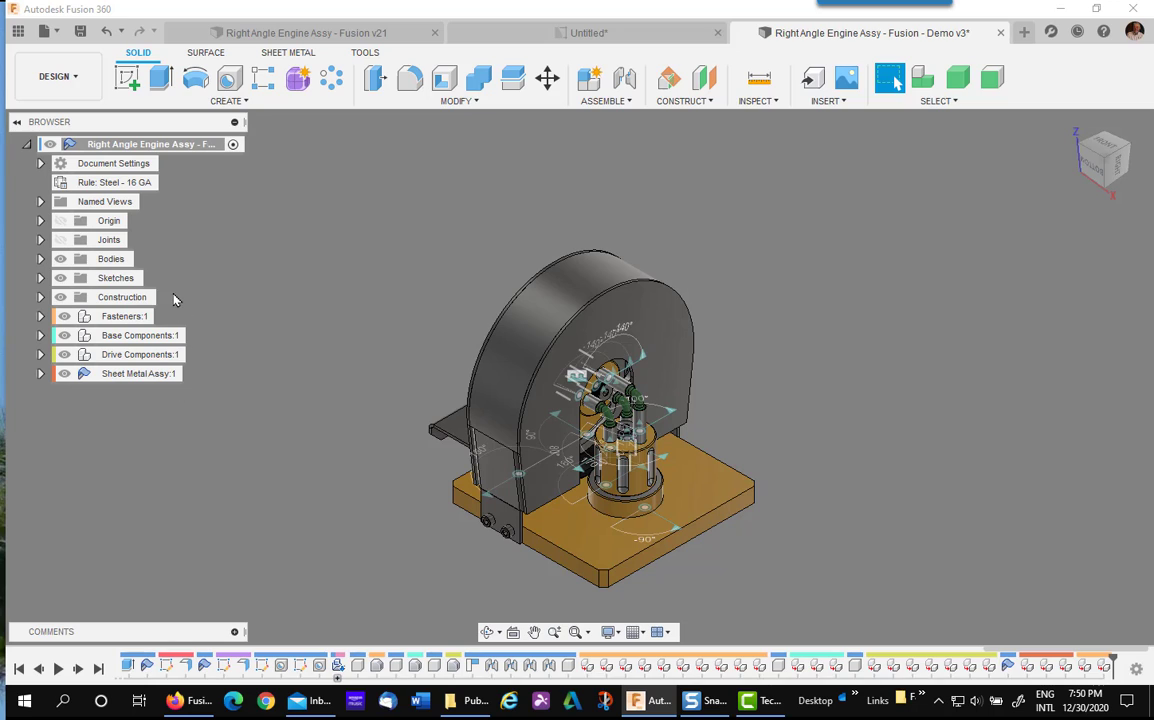
- Expand Base Components and move the Valve Port Block from it into Drive Components
click(40, 337)
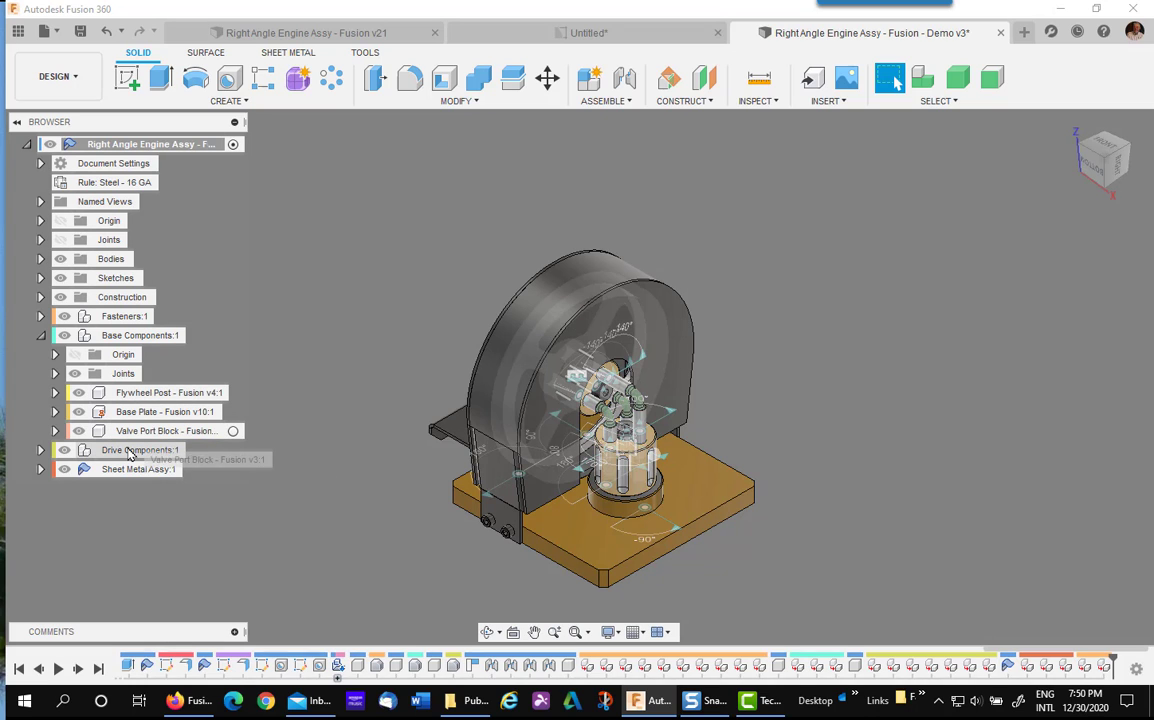
key(Delete)
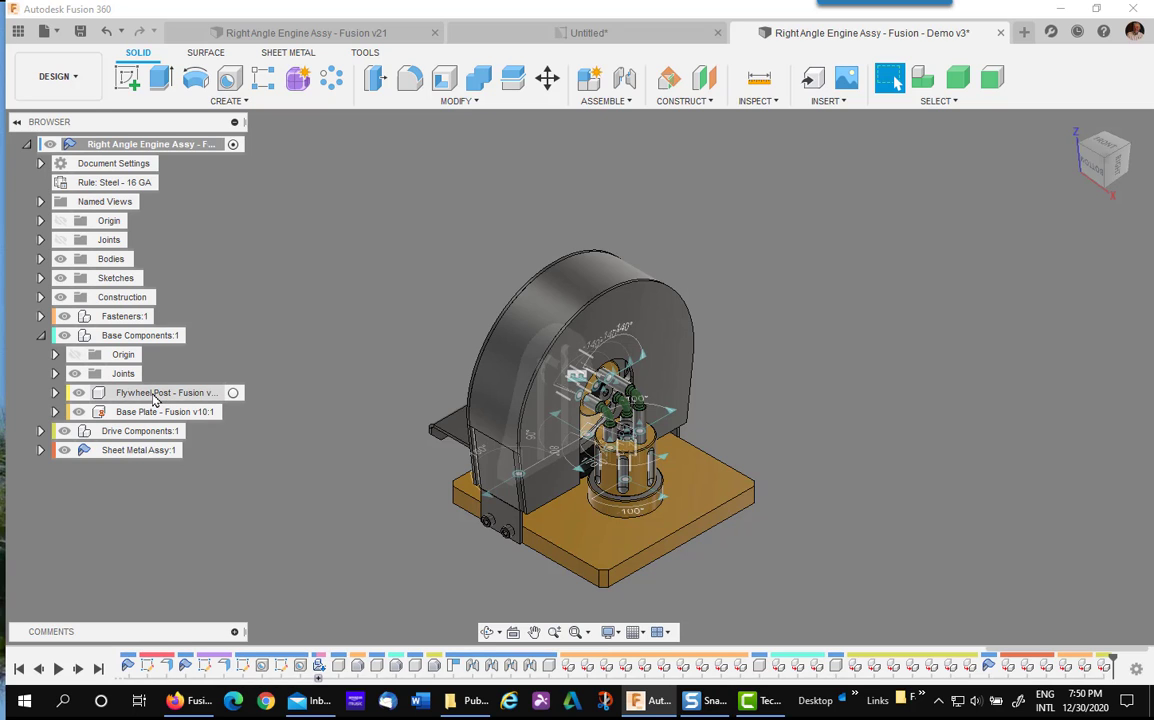
- Move the Flywheel Post out to the top-level assembly and back into Base Components
drag(155, 398, 181, 146)
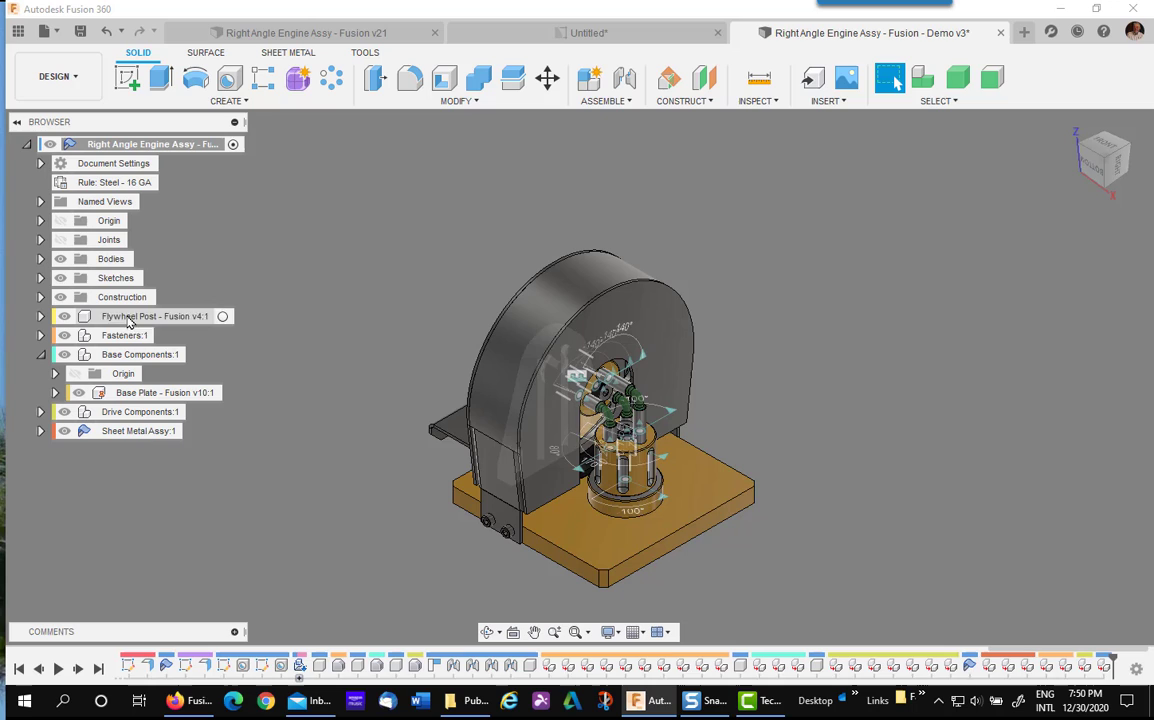
drag(128, 320, 131, 355)
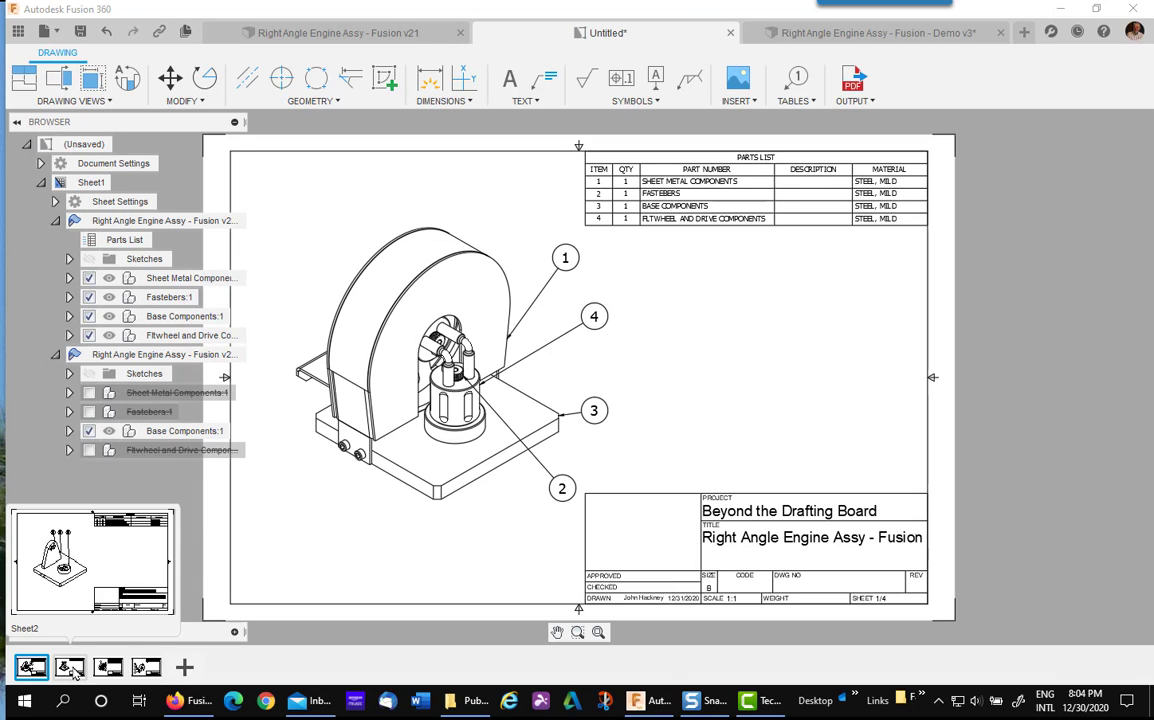
- Examine the balloons and parts lists on Sheet2, Sheet3 and Sheet4 of the untitled drawing and return to Sheet1
click(70, 668)
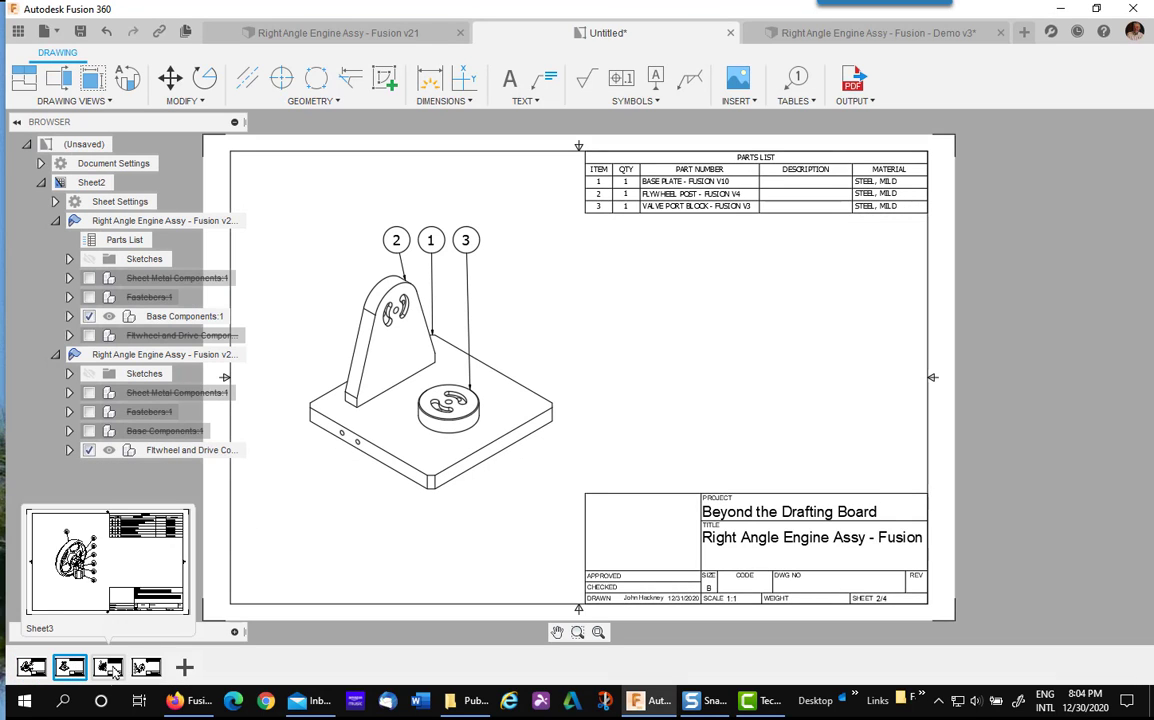
click(108, 668)
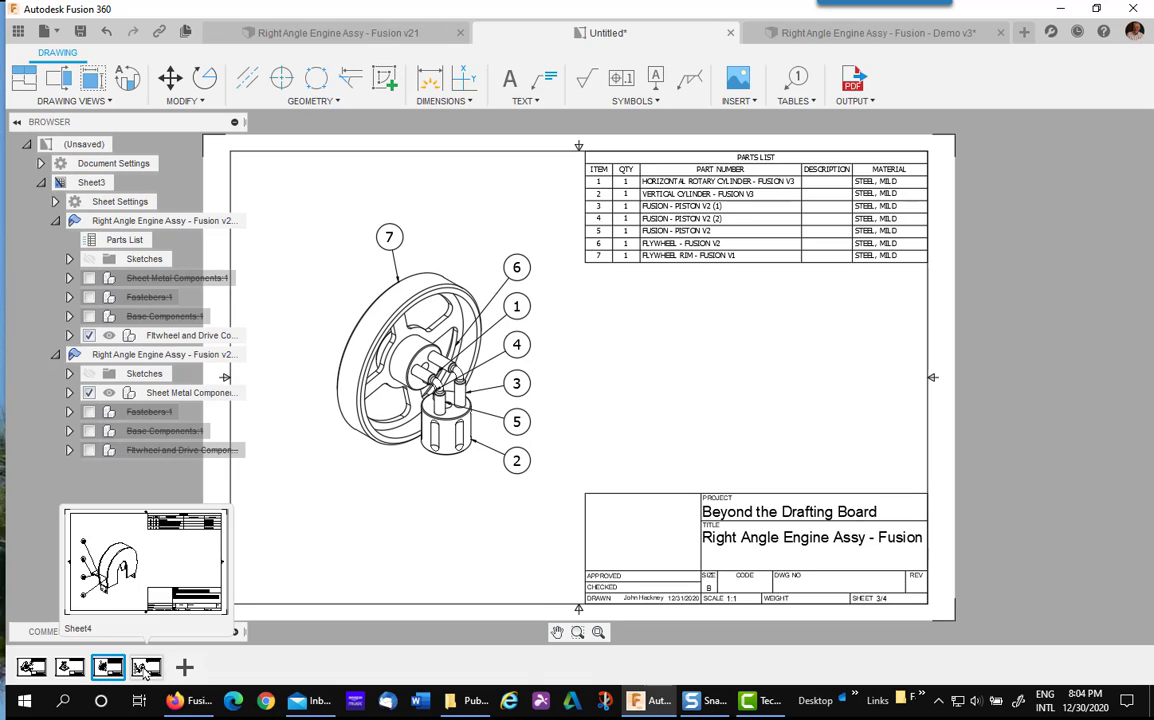
click(145, 668)
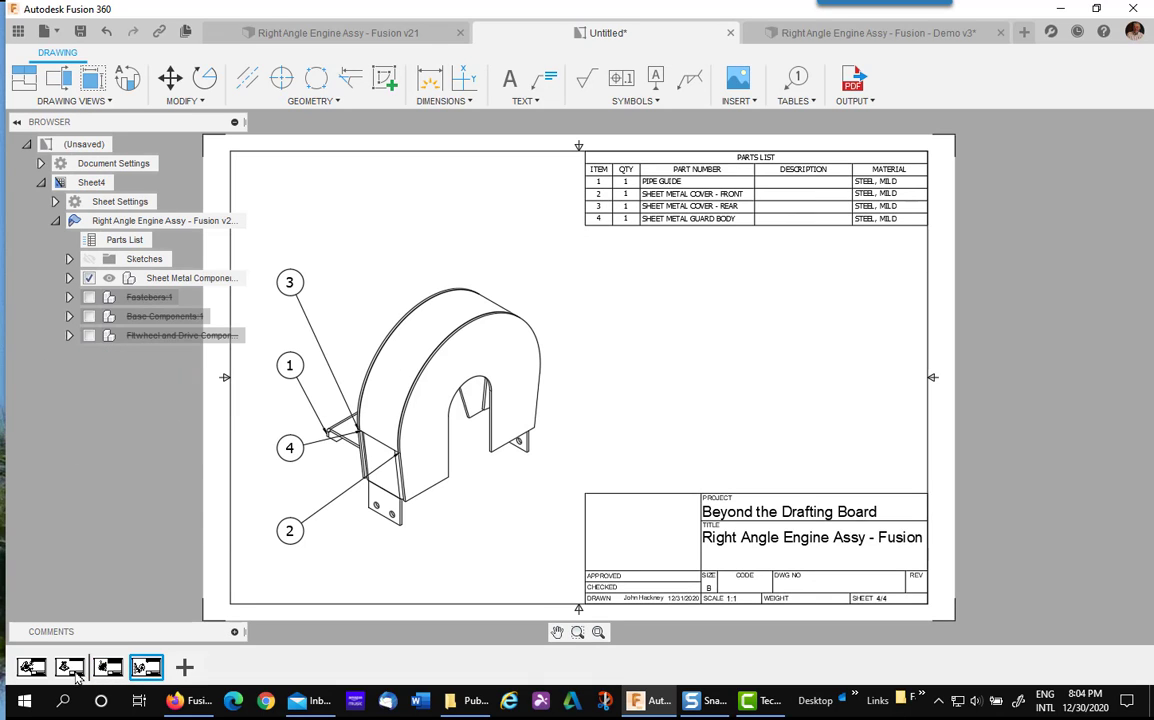
click(31, 668)
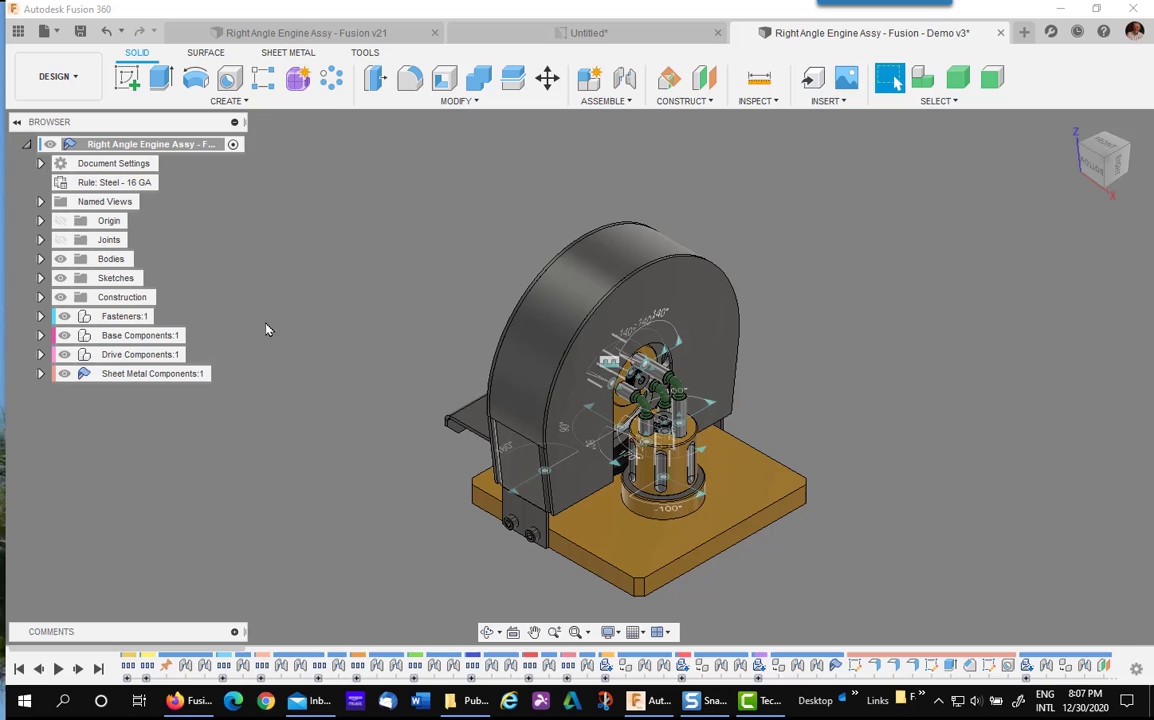
- Hide the joints in Base Components and Drive Components, and collapse both along with Sheet Metal Components after checking their contents
click(40, 335)
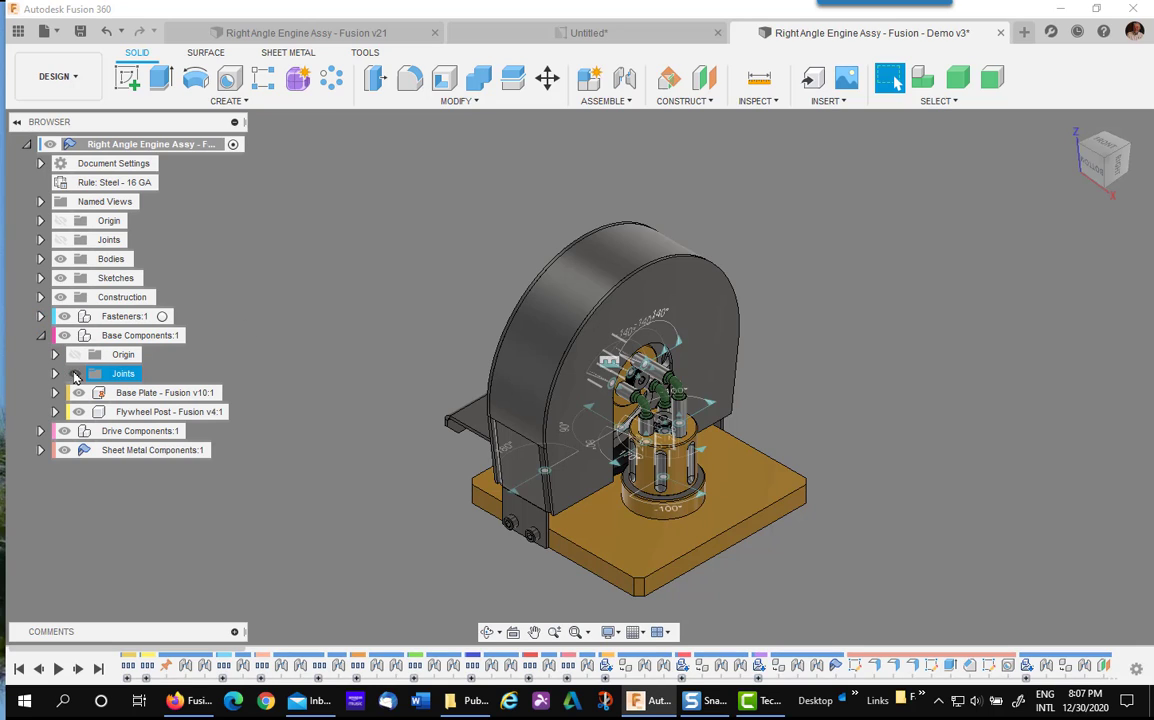
click(40, 431)
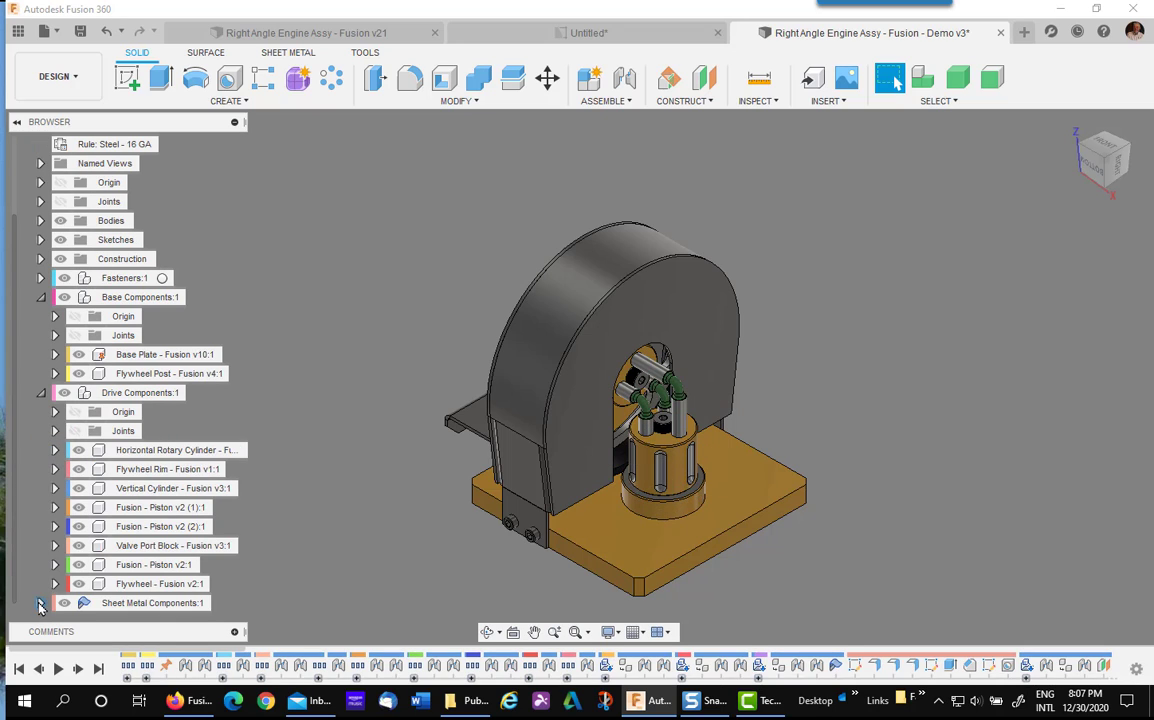
click(40, 603)
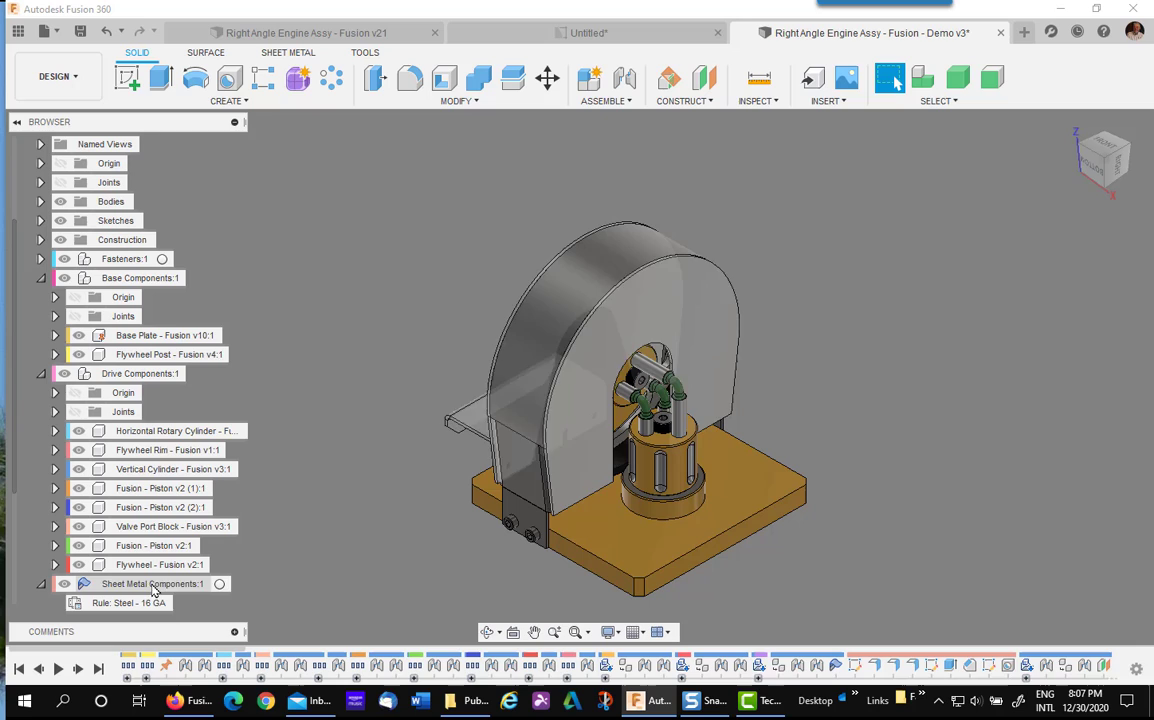
click(40, 373)
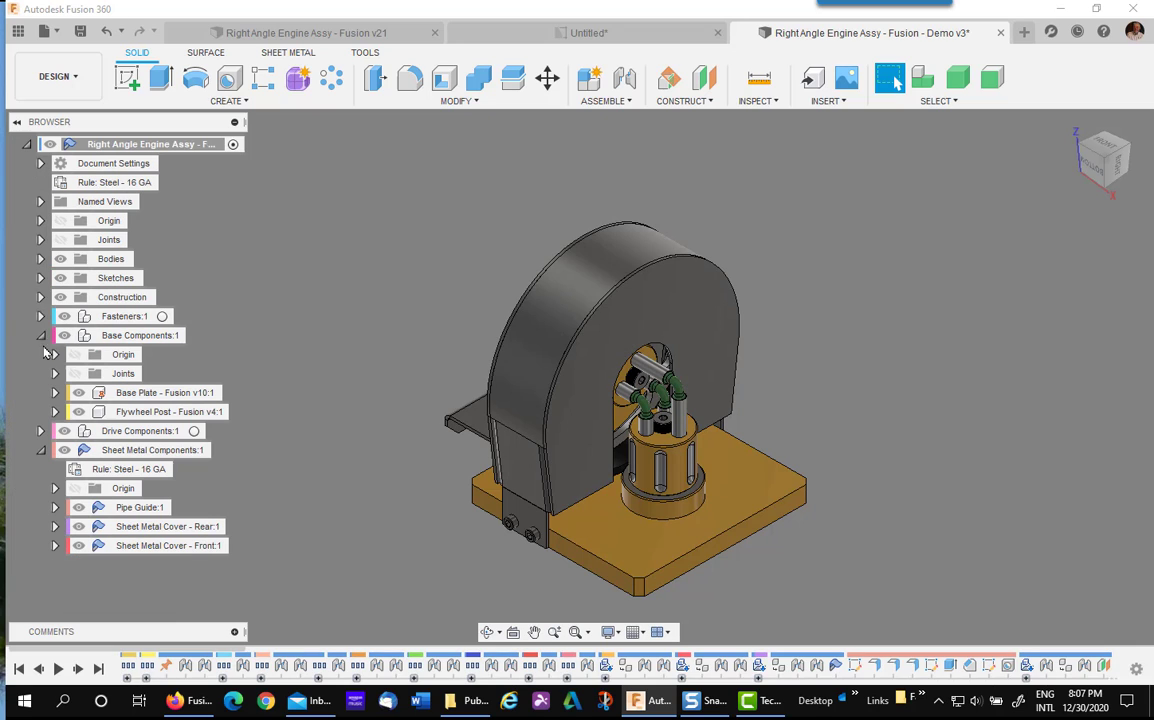
click(40, 335)
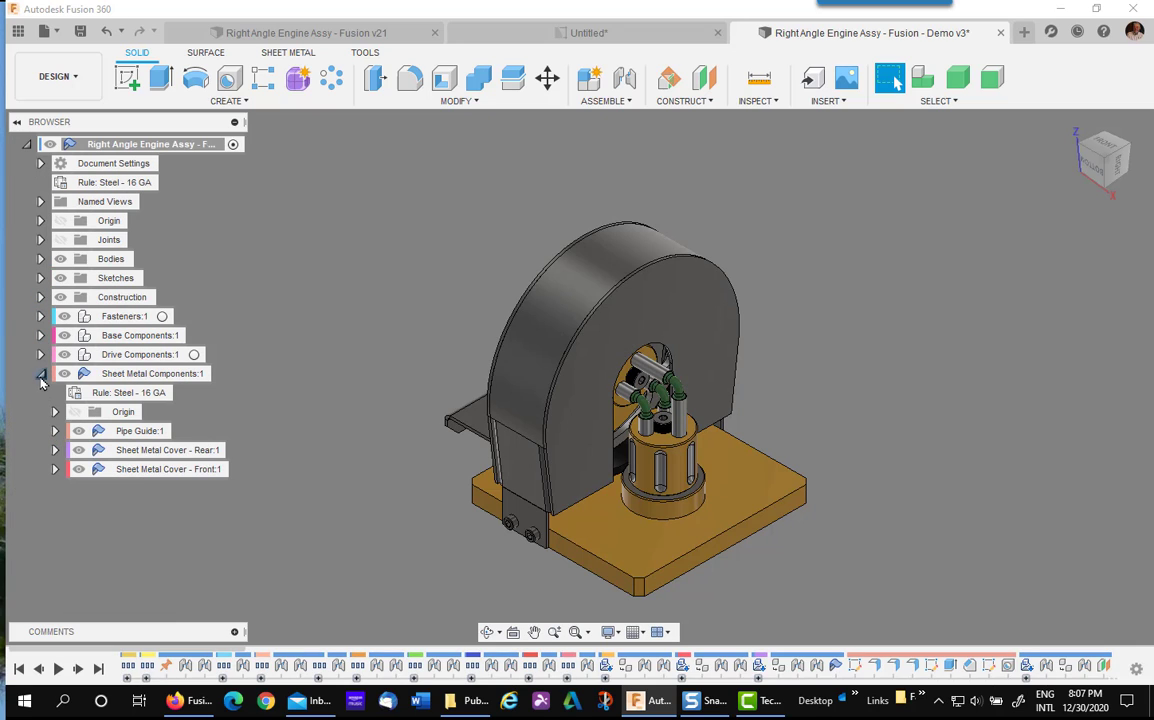
click(40, 374)
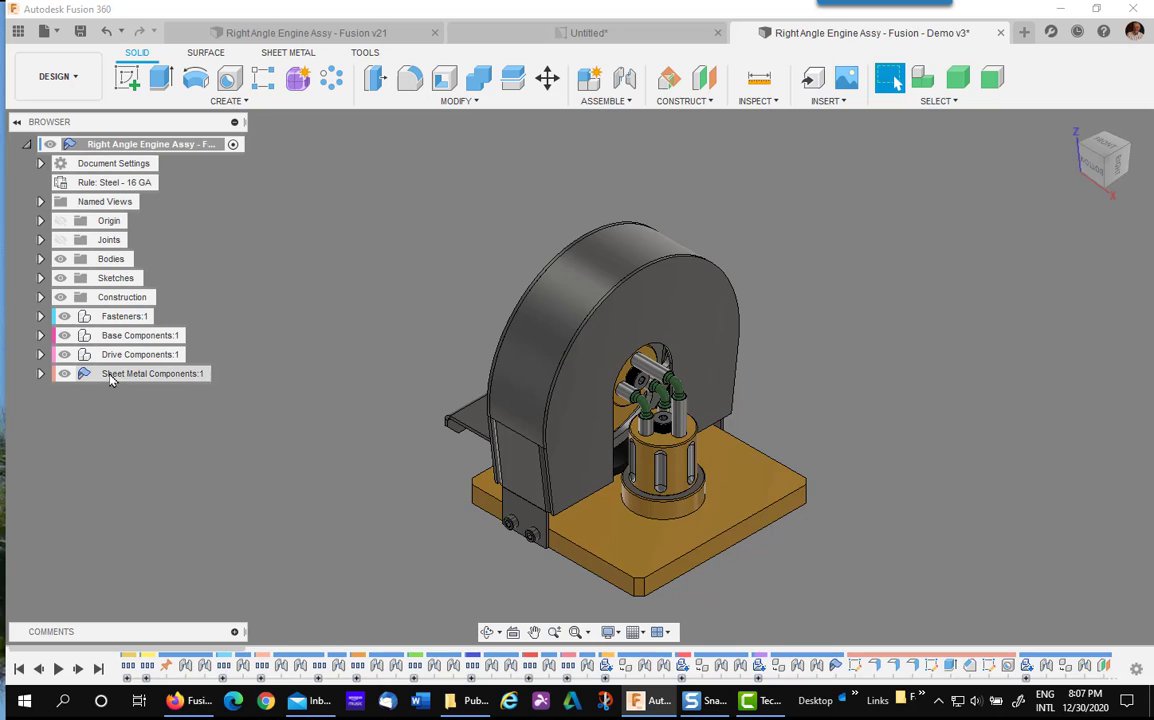